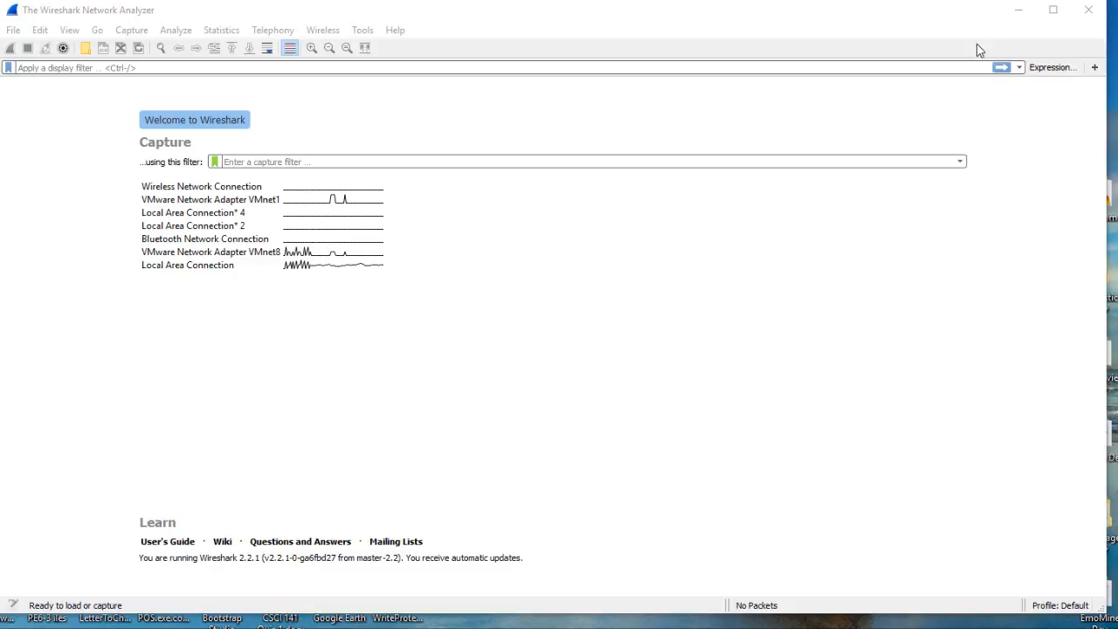
# Start a live capture on Local Area Connection and inspect packets 2 through 9 one after another
pyautogui.doubleClick(173, 267)
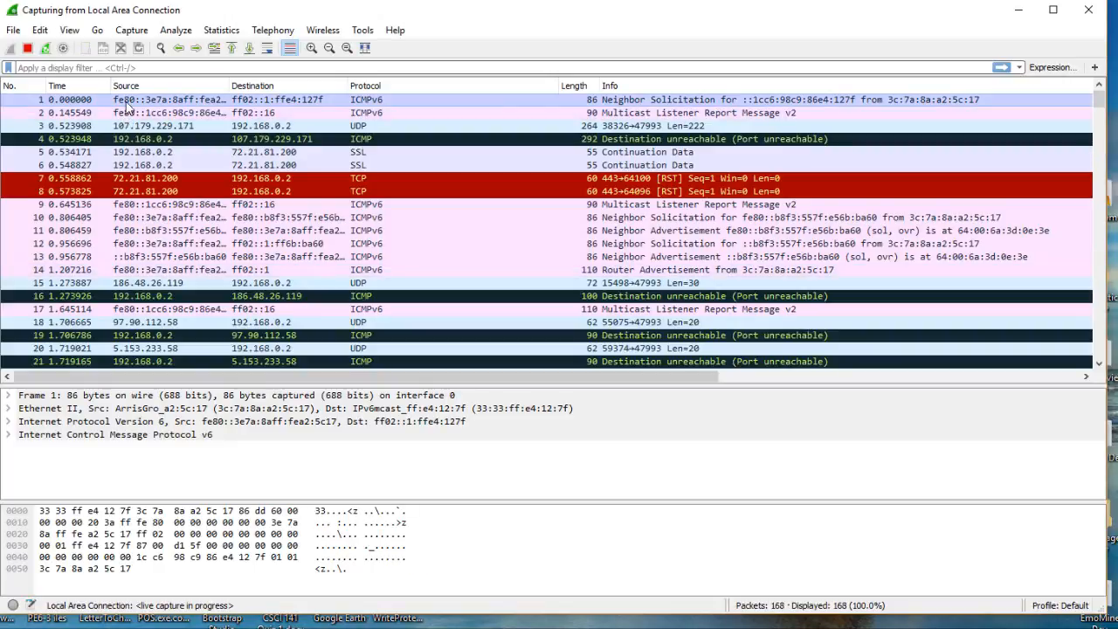
pyautogui.click(127, 113)
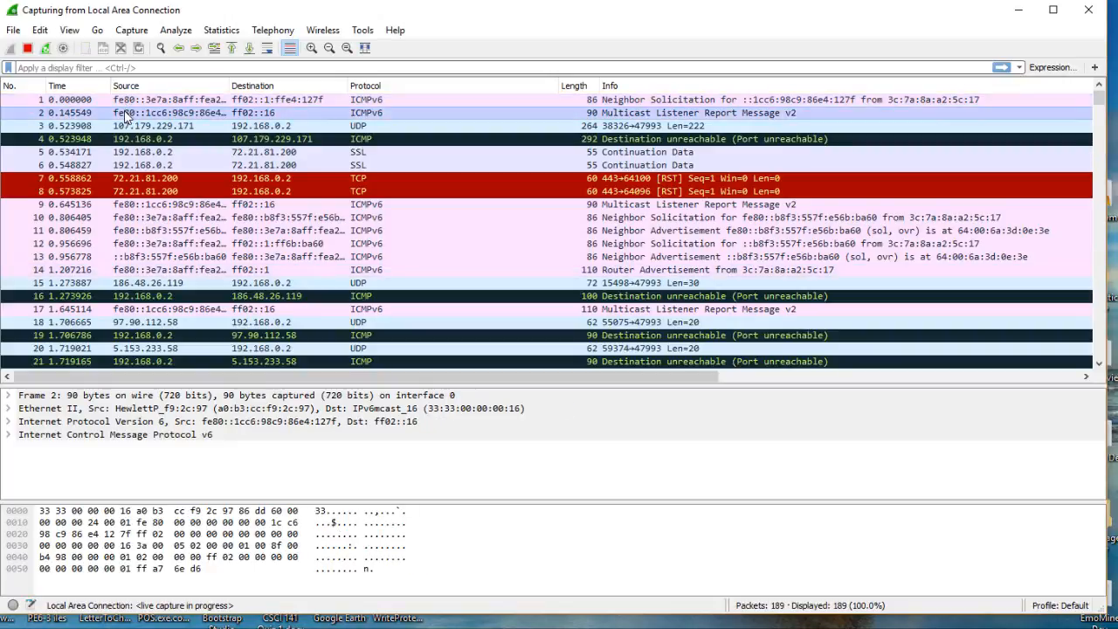
pyautogui.click(126, 126)
pyautogui.click(127, 139)
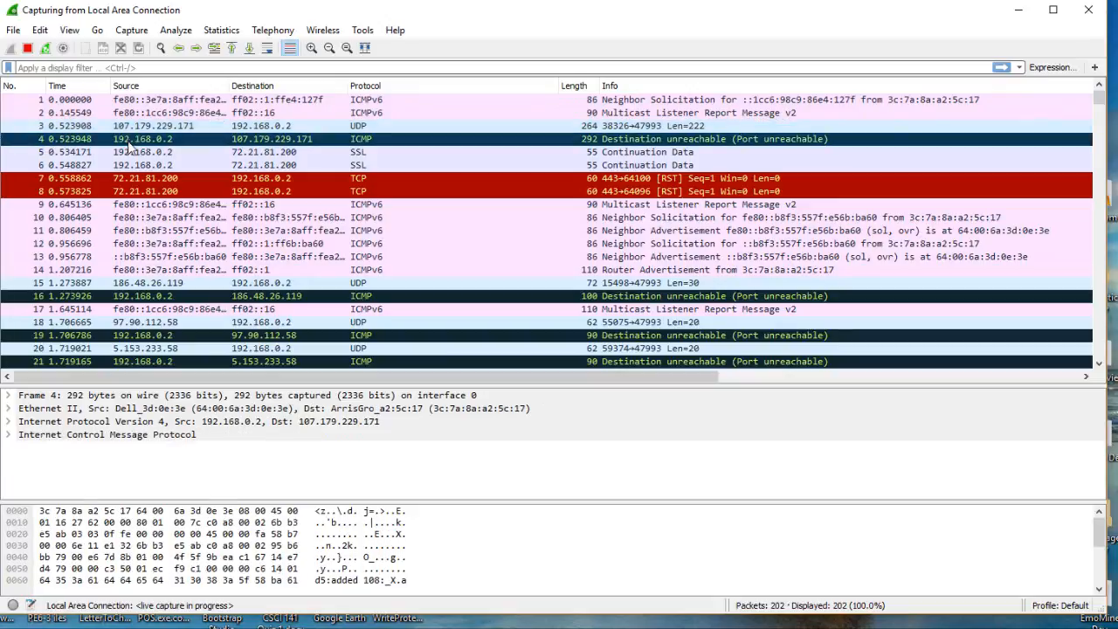
pyautogui.click(127, 154)
pyautogui.click(130, 165)
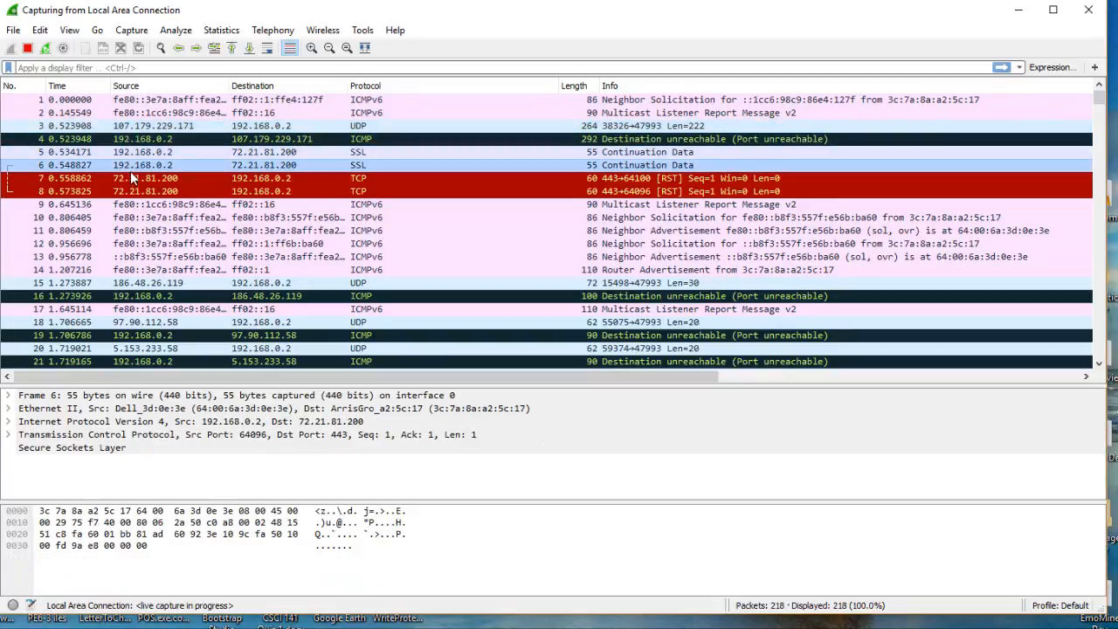
pyautogui.click(133, 180)
pyautogui.click(134, 192)
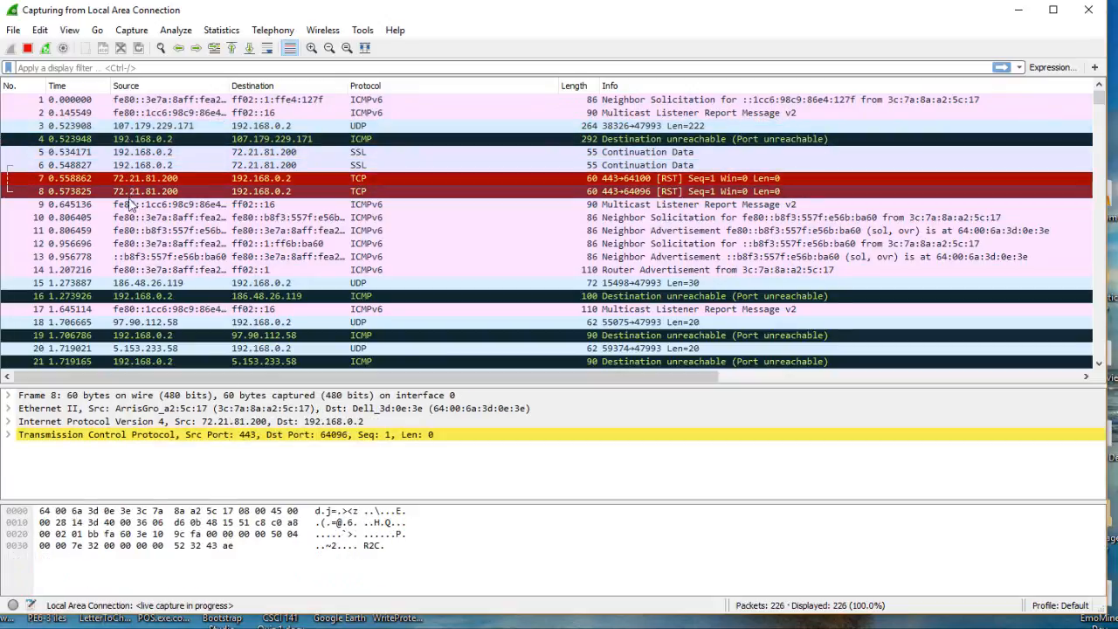
pyautogui.click(131, 204)
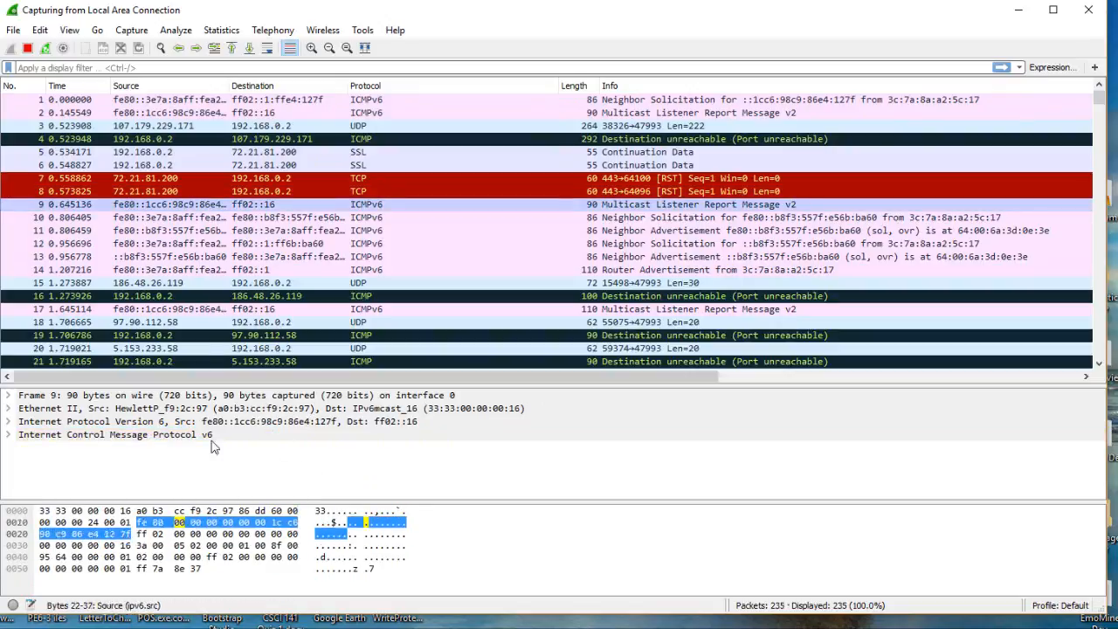
# Inspect packets 14 back through 10, ending with the Neighbor Solicitation packet 10 selected
pyautogui.click(175, 271)
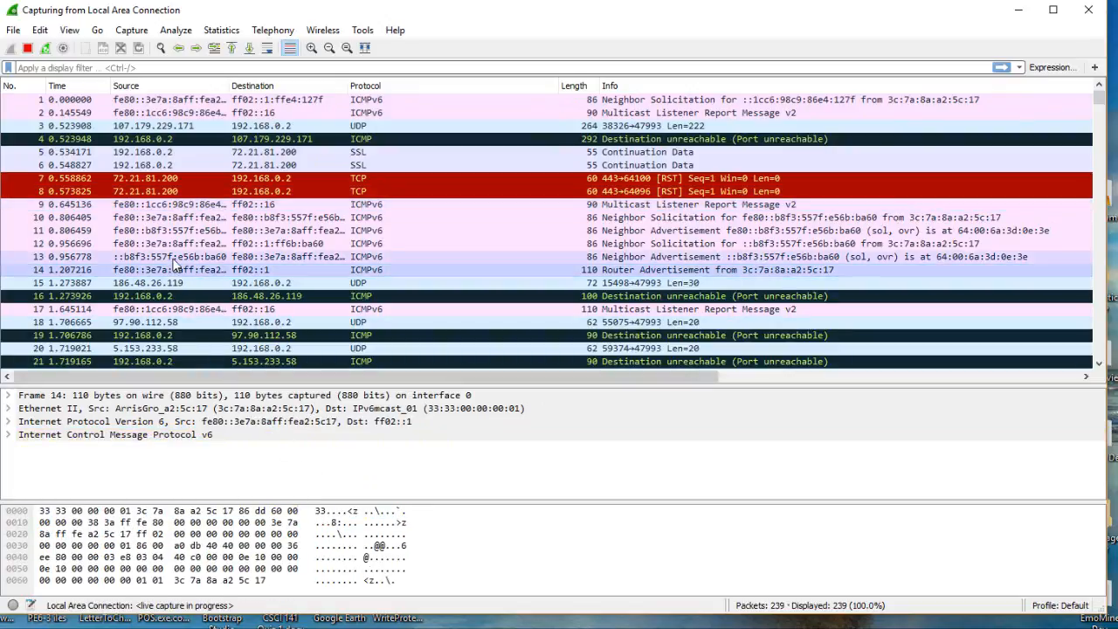
pyautogui.click(174, 258)
pyautogui.click(636, 243)
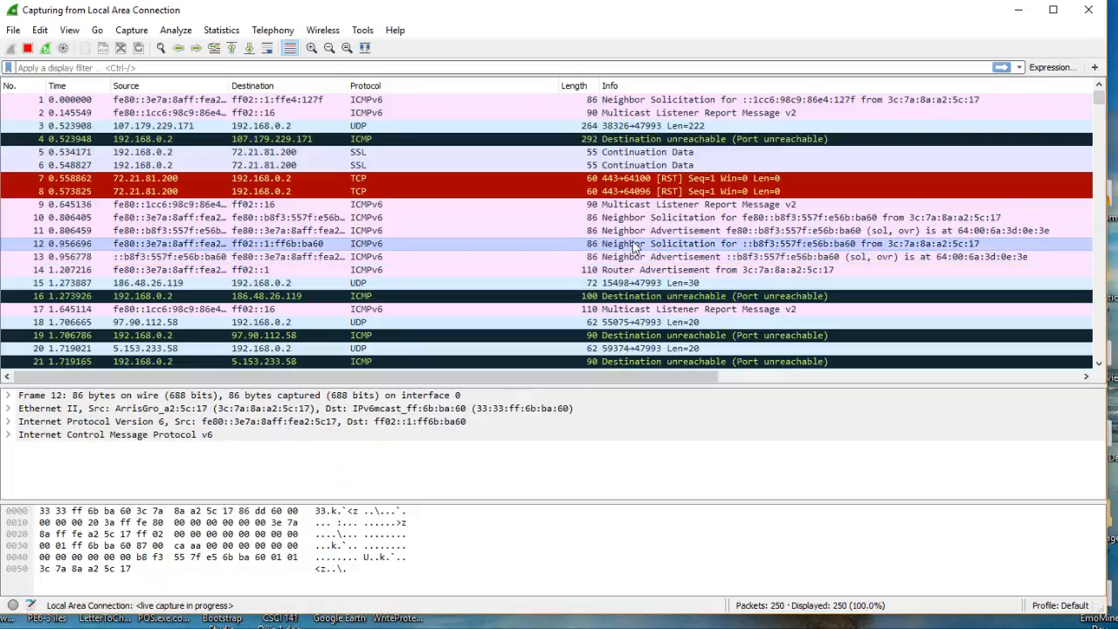
pyautogui.click(636, 231)
pyautogui.click(638, 218)
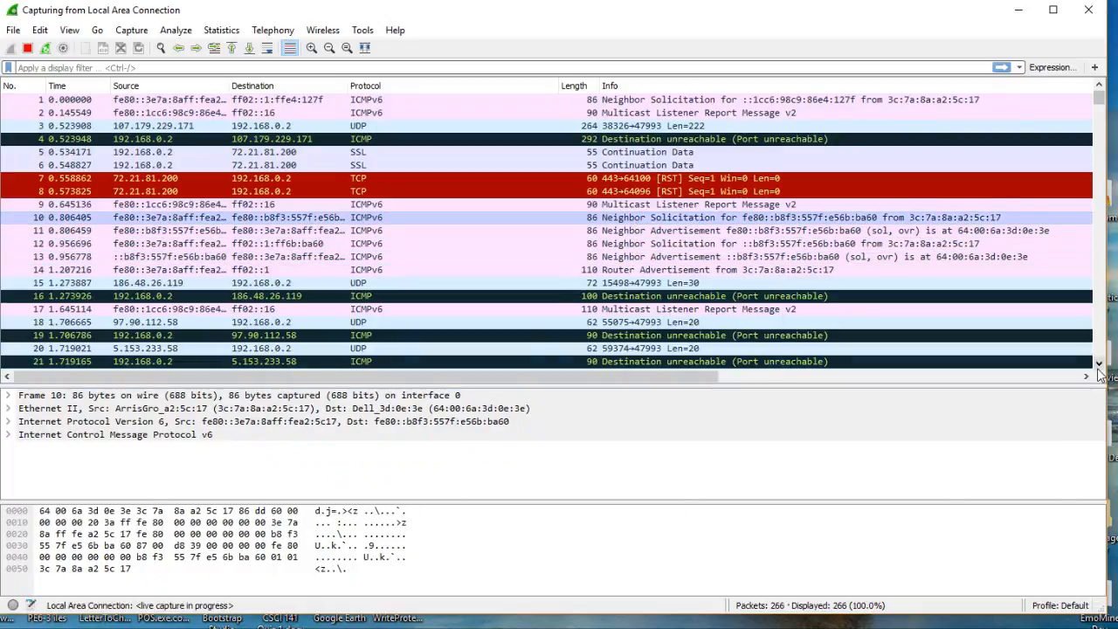
pyautogui.click(1099, 363)
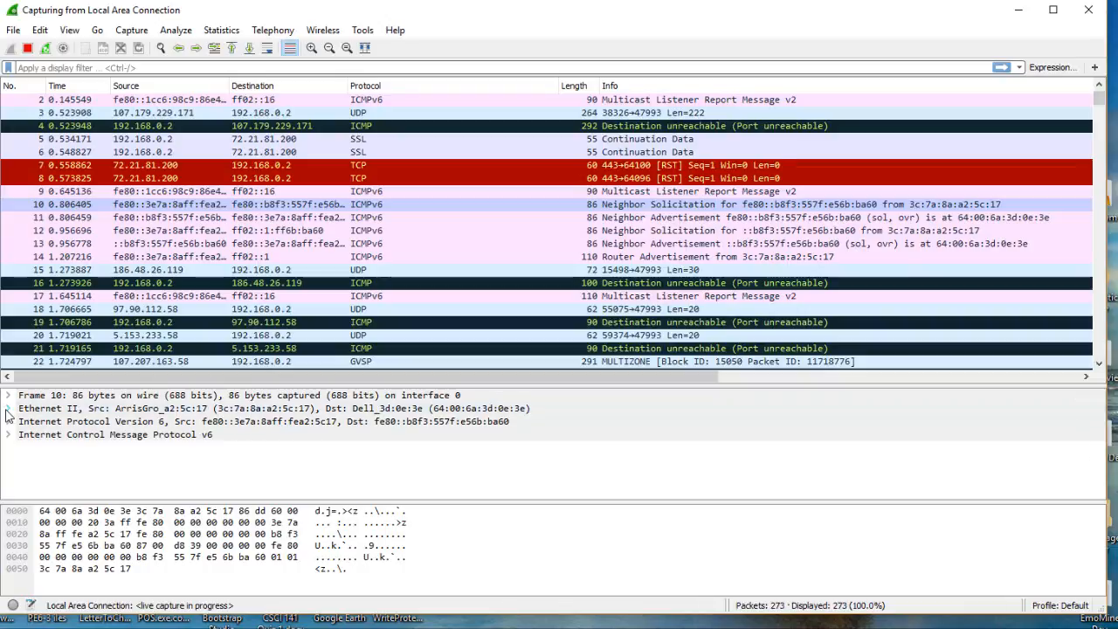
# Expand the Ethernet II and Frame details of packet 10 to read them, and collapse both again
pyautogui.click(7, 409)
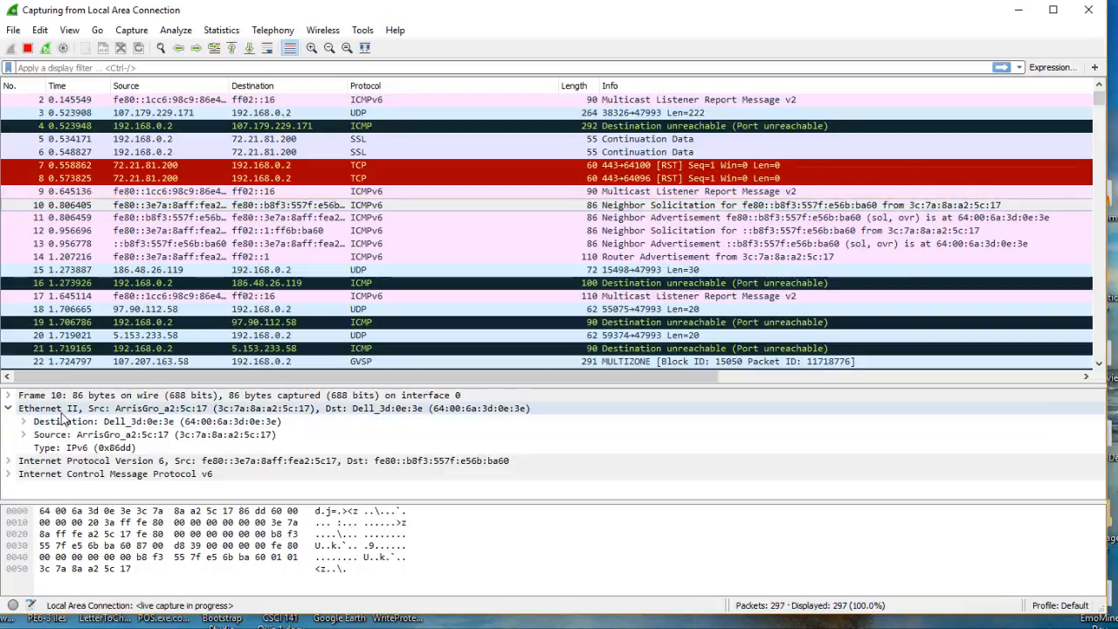
pyautogui.click(8, 396)
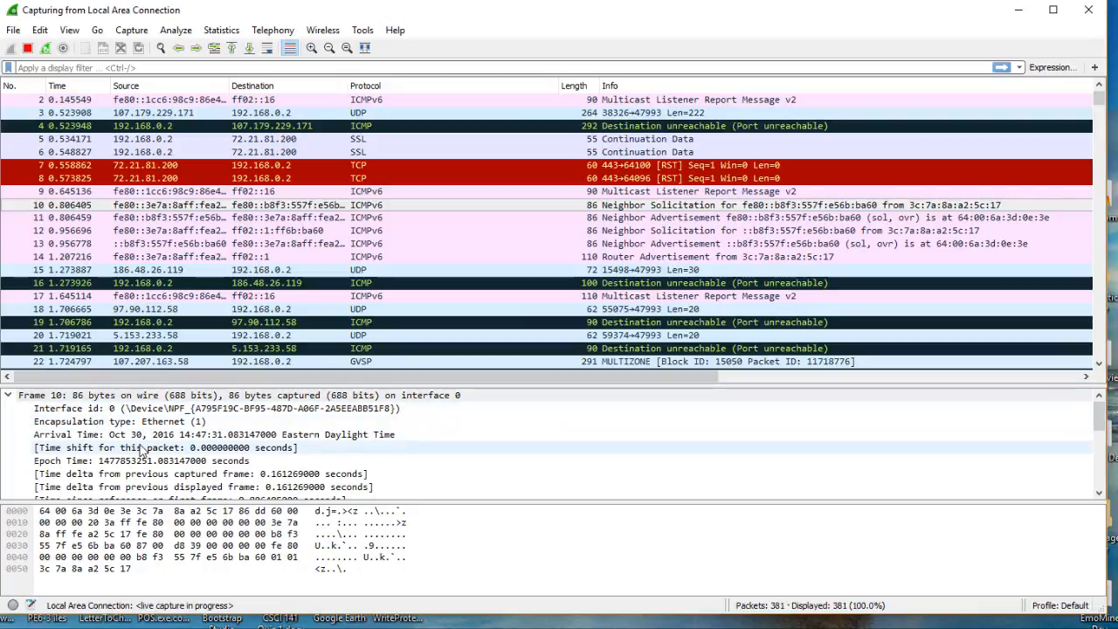
pyautogui.click(9, 396)
pyautogui.click(9, 408)
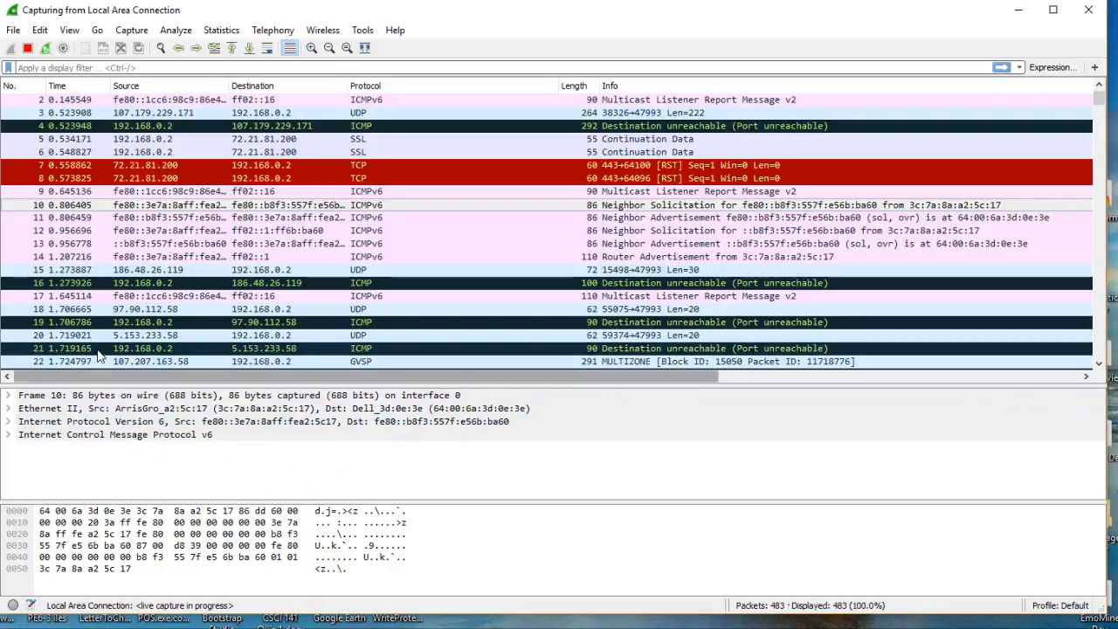
# Select ICMP packet 16 and examine the most recently captured packets near the end of the packet list
pyautogui.click(115, 285)
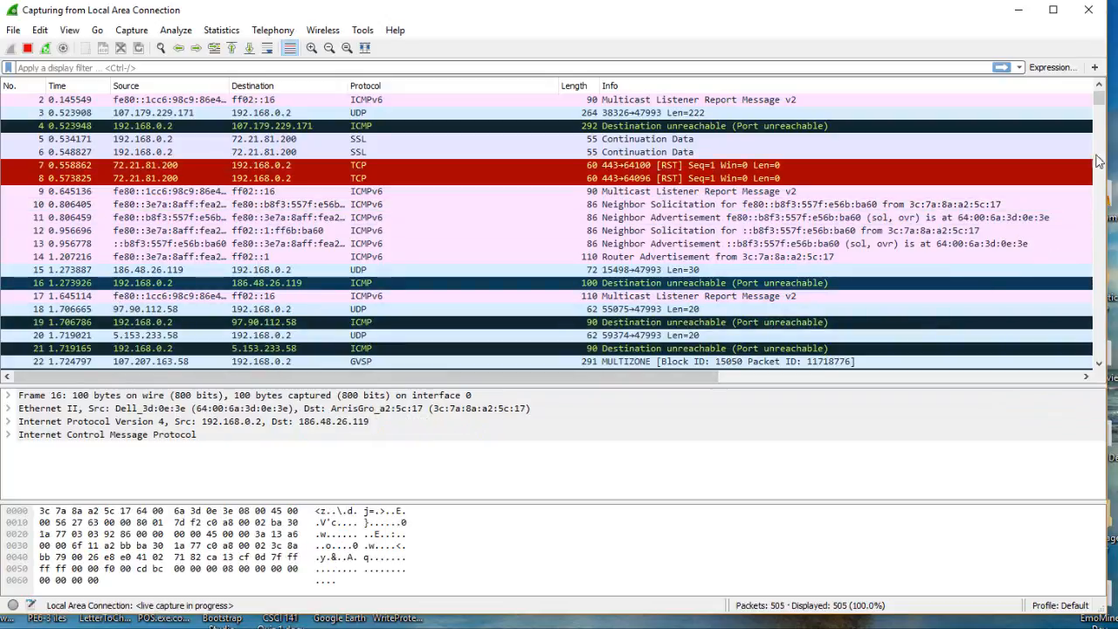
pyautogui.moveTo(1099, 101); pyautogui.dragTo(1100, 355)
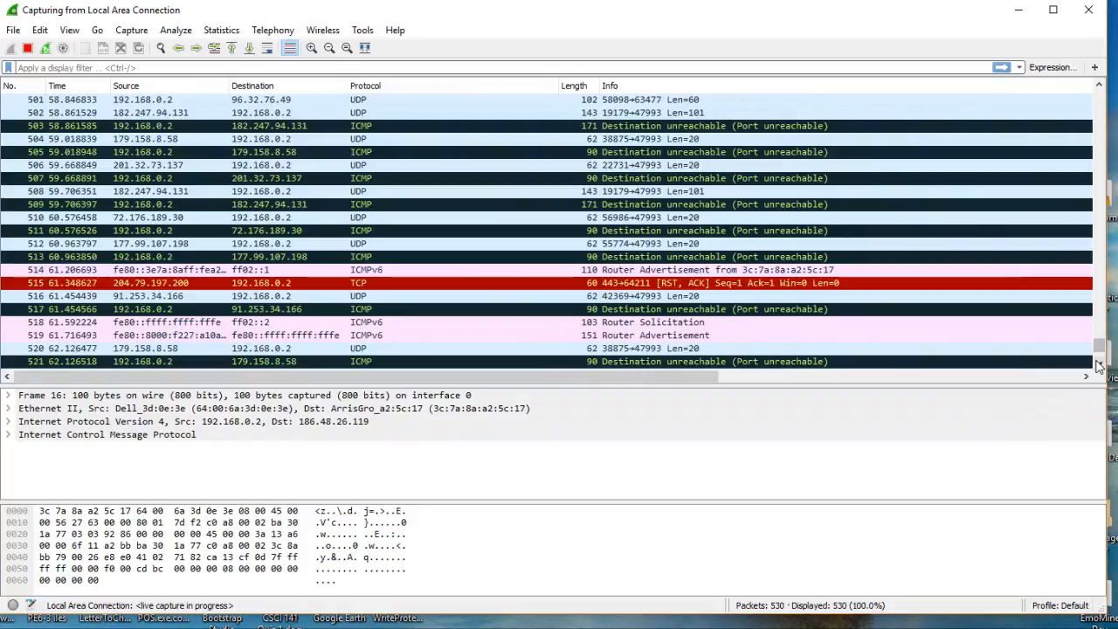
pyautogui.click(1099, 366)
pyautogui.click(1099, 366)
pyautogui.click(1099, 366)
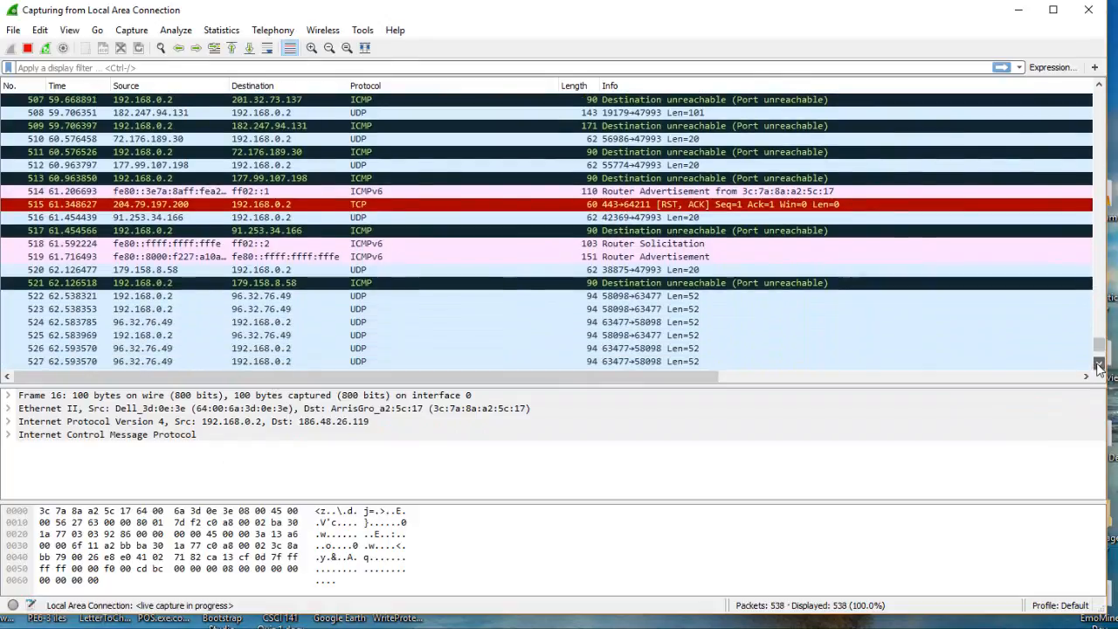
pyautogui.click(1099, 366)
pyautogui.click(1099, 366)
pyautogui.click(1099, 367)
pyautogui.click(1099, 366)
pyautogui.click(1099, 366)
pyautogui.click(1099, 366)
pyautogui.click(1099, 366)
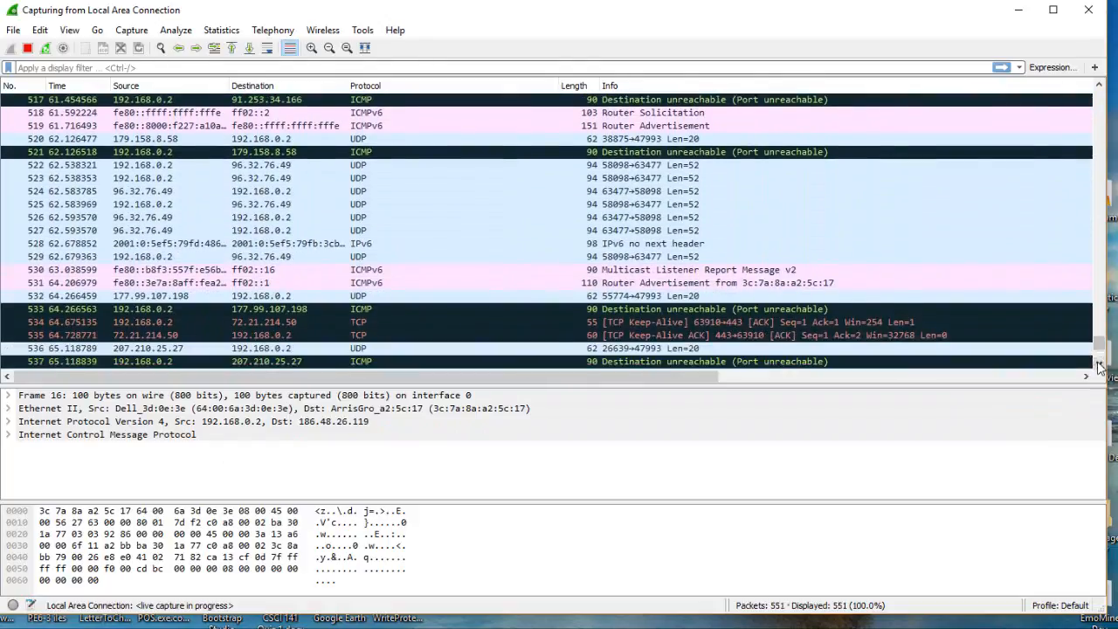
pyautogui.click(1099, 366)
pyautogui.click(1099, 366)
pyautogui.click(1099, 366)
pyautogui.click(1099, 366)
pyautogui.click(1099, 366)
pyautogui.click(1099, 366)
pyautogui.click(1099, 366)
pyautogui.click(1099, 366)
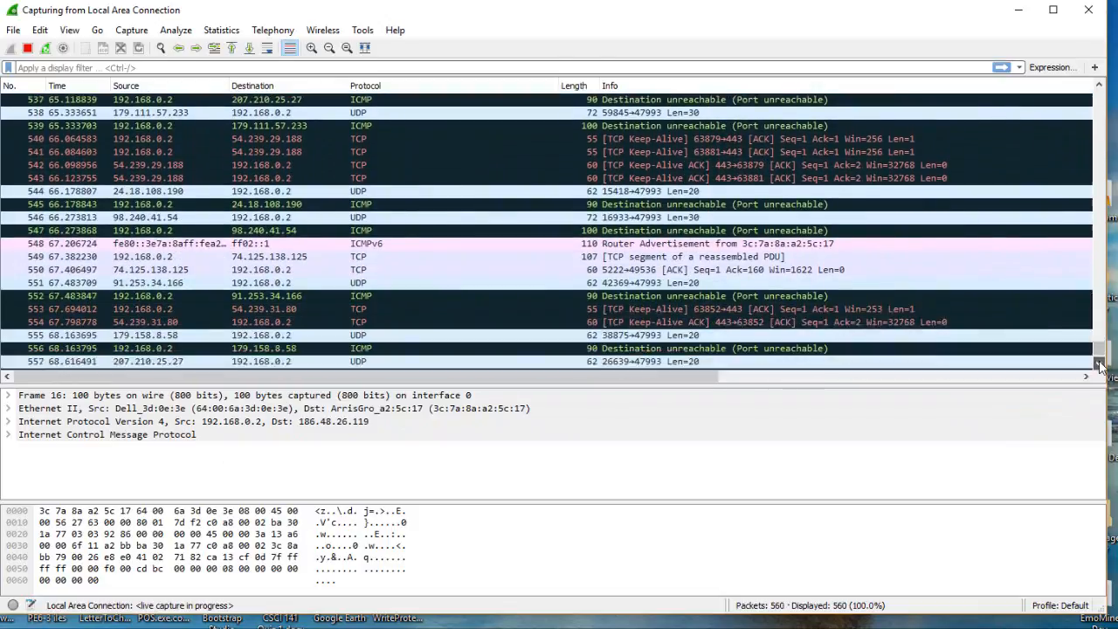
pyautogui.click(1099, 366)
pyautogui.click(1099, 366)
pyautogui.click(1099, 366)
pyautogui.click(1099, 366)
pyautogui.click(1099, 366)
pyautogui.click(1099, 366)
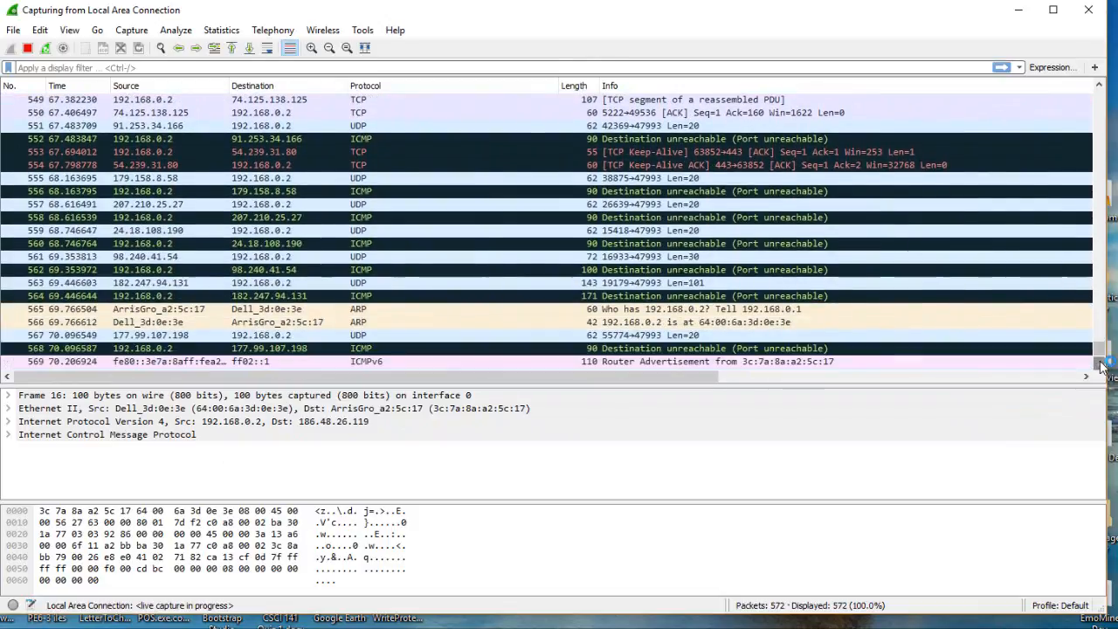
pyautogui.click(1099, 366)
pyautogui.click(1099, 366)
pyautogui.click(1099, 366)
# Open a new Google Chrome window and load rickleinecker.com to generate web traffic
pyautogui.click(612, 516)
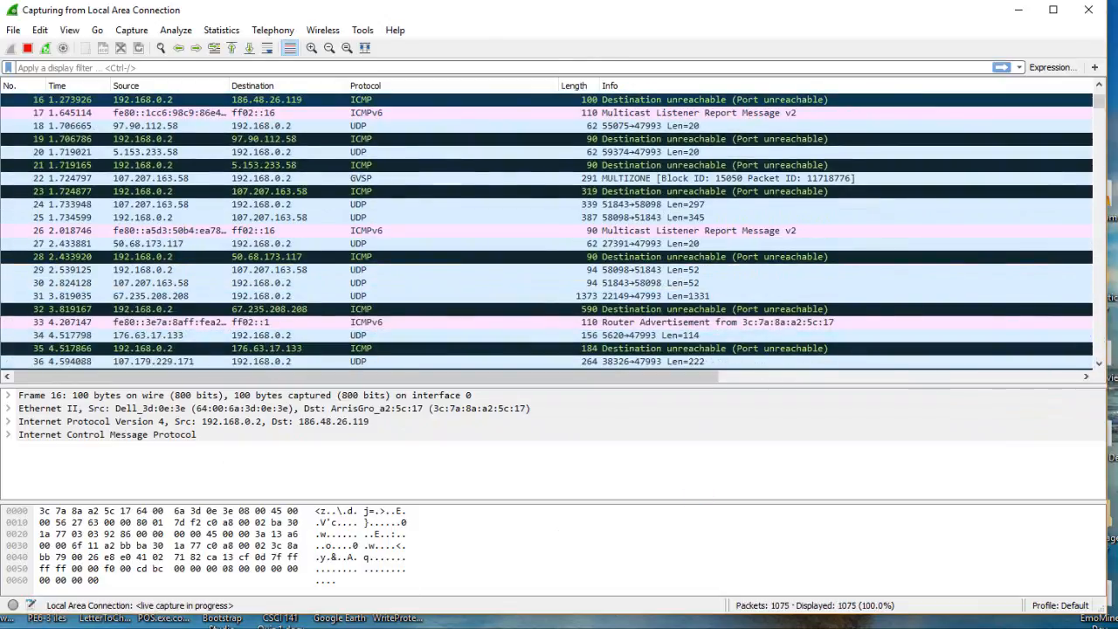
pyautogui.rightClick(312, 618)
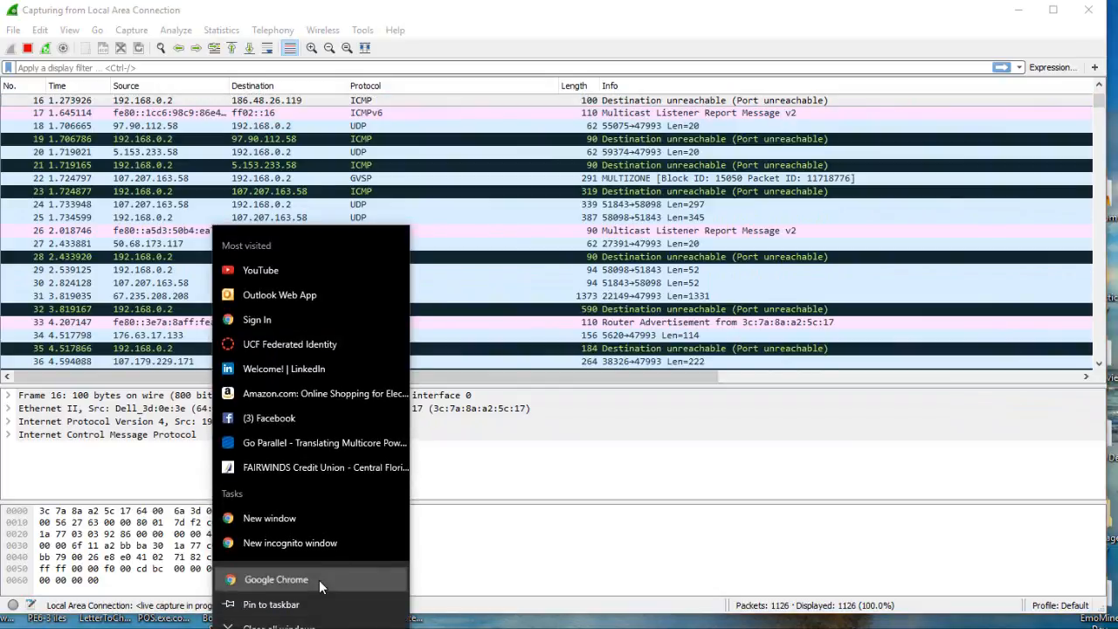
pyautogui.click(319, 580)
pyautogui.moveTo(250, 205); pyautogui.dragTo(273, 30)
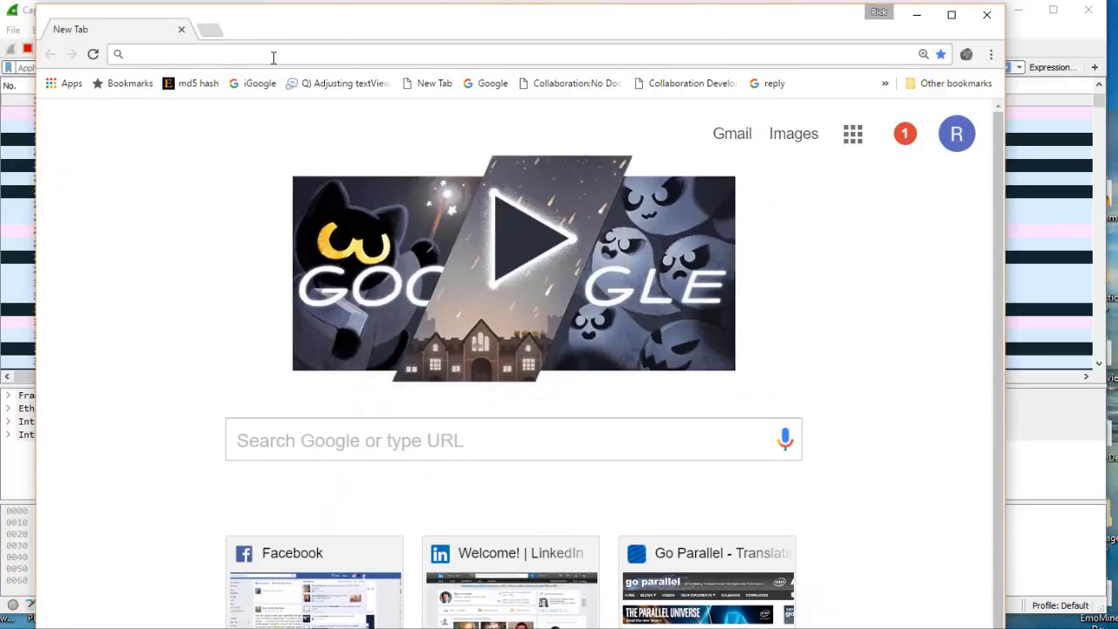
pyautogui.write('rickleinecker.com')
pyautogui.press('Return')
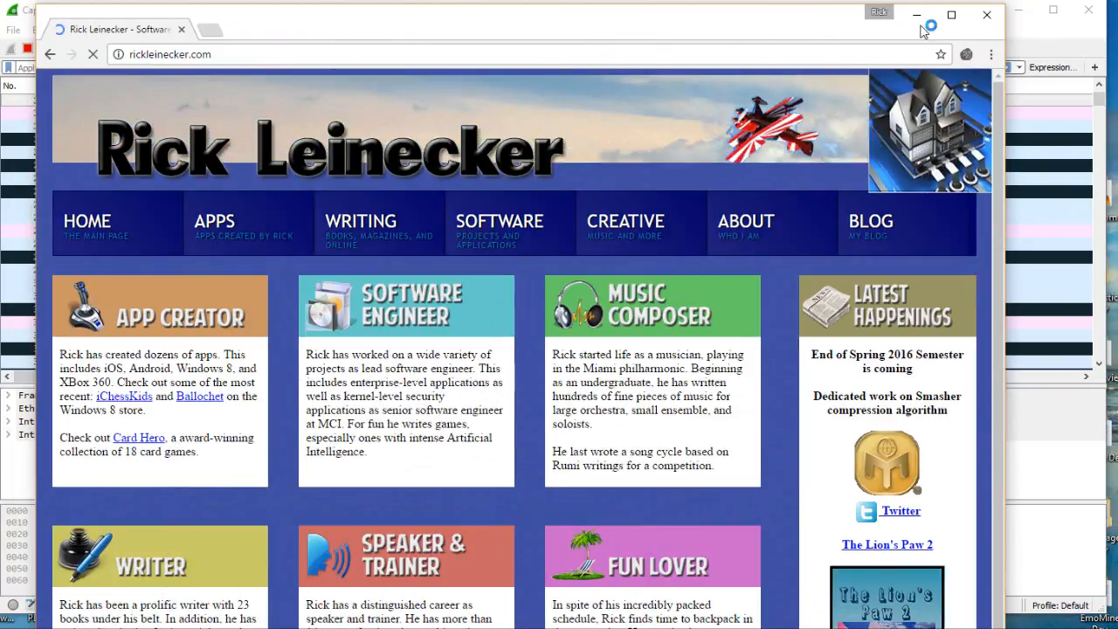
# Return to the Wireshark capture and examine the HTTP, DNS and TCP packets produced by loading the web page
pyautogui.click(917, 17)
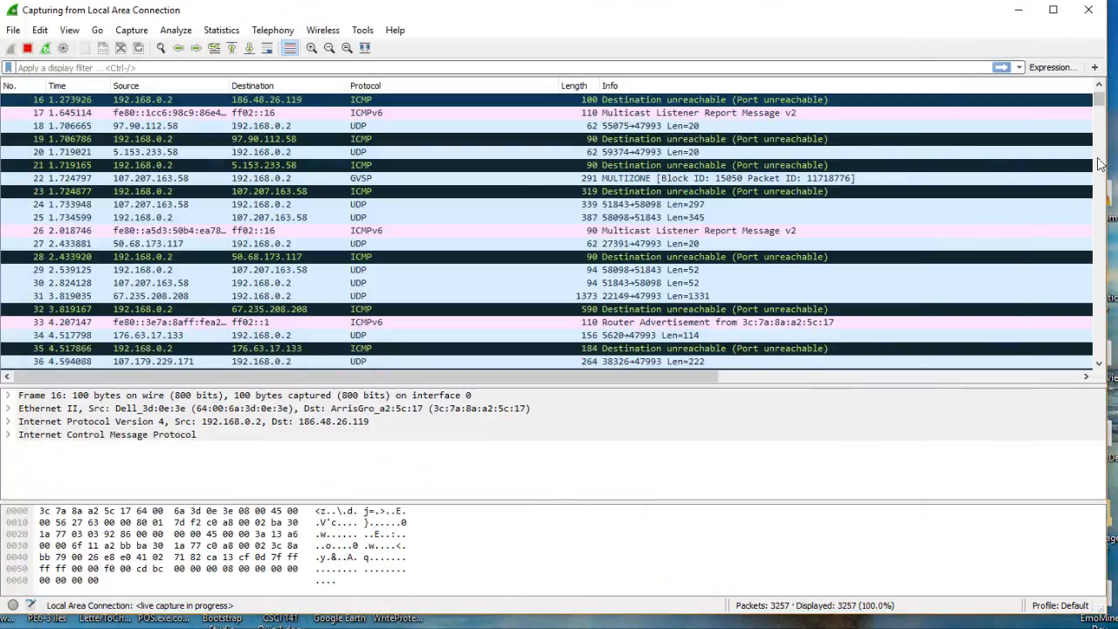
pyautogui.moveTo(1098, 106); pyautogui.dragTo(1092, 367)
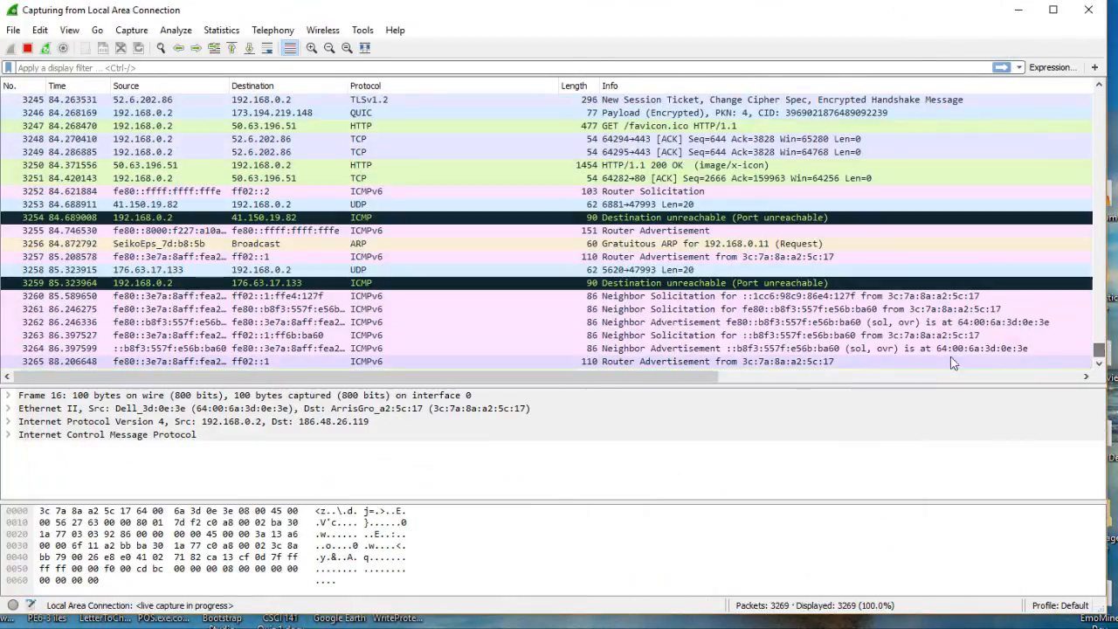
pyautogui.scroll(3, 706, 297)
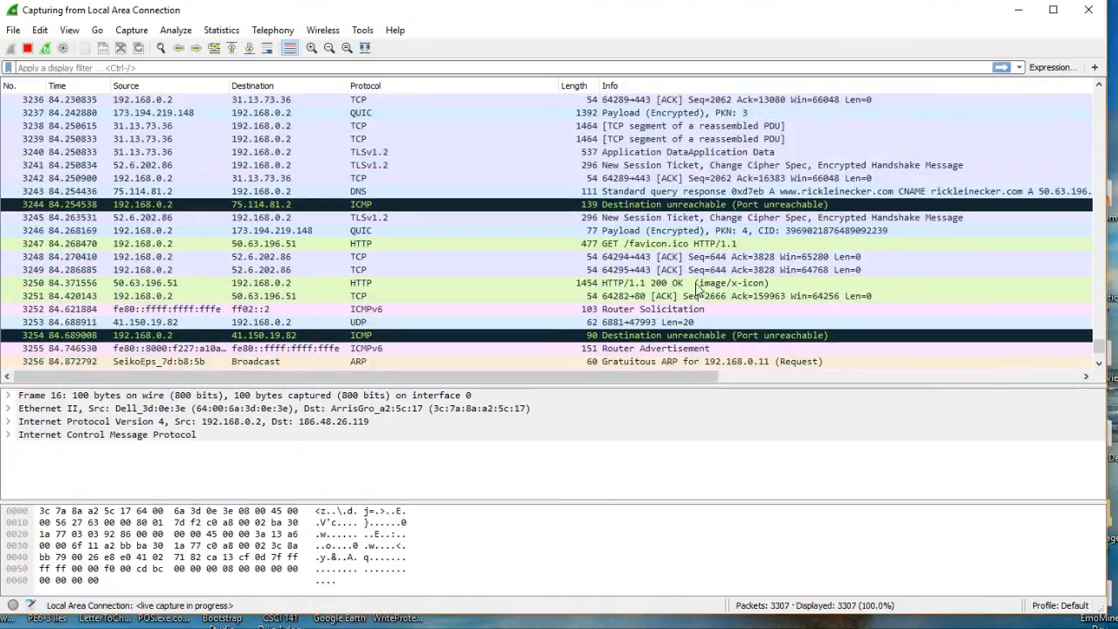
pyautogui.hotkey('ctrl', 'Home')
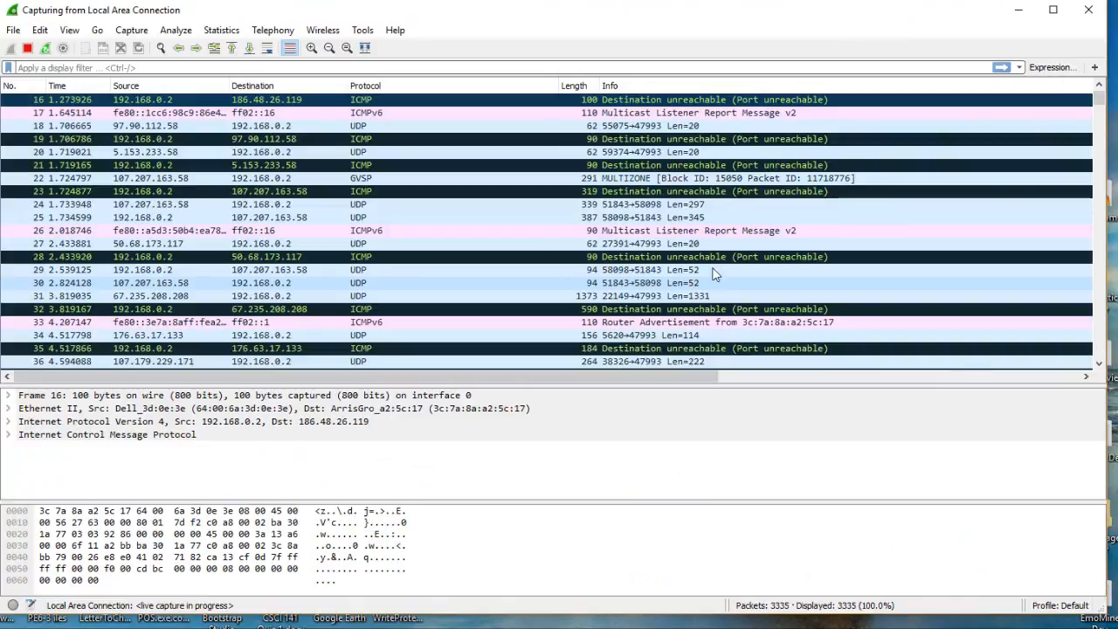
# Stop the live capture and inspect packets 3332, 3342 and 3343 at the end of the packet list
pyautogui.click(27, 49)
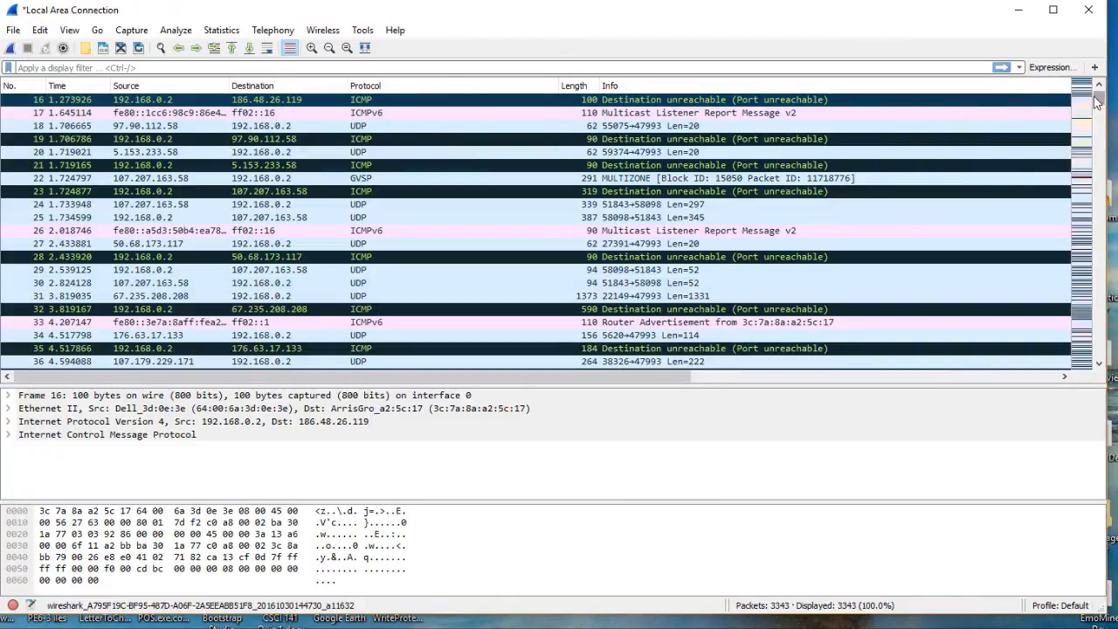
pyautogui.moveTo(1099, 103); pyautogui.dragTo(1103, 369)
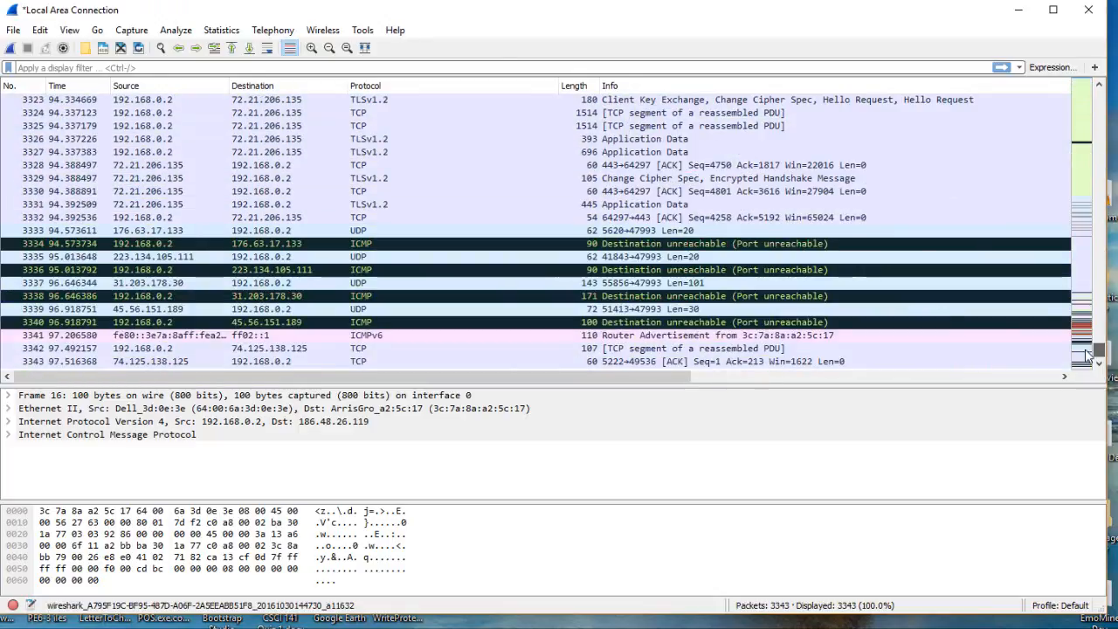
pyautogui.click(839, 218)
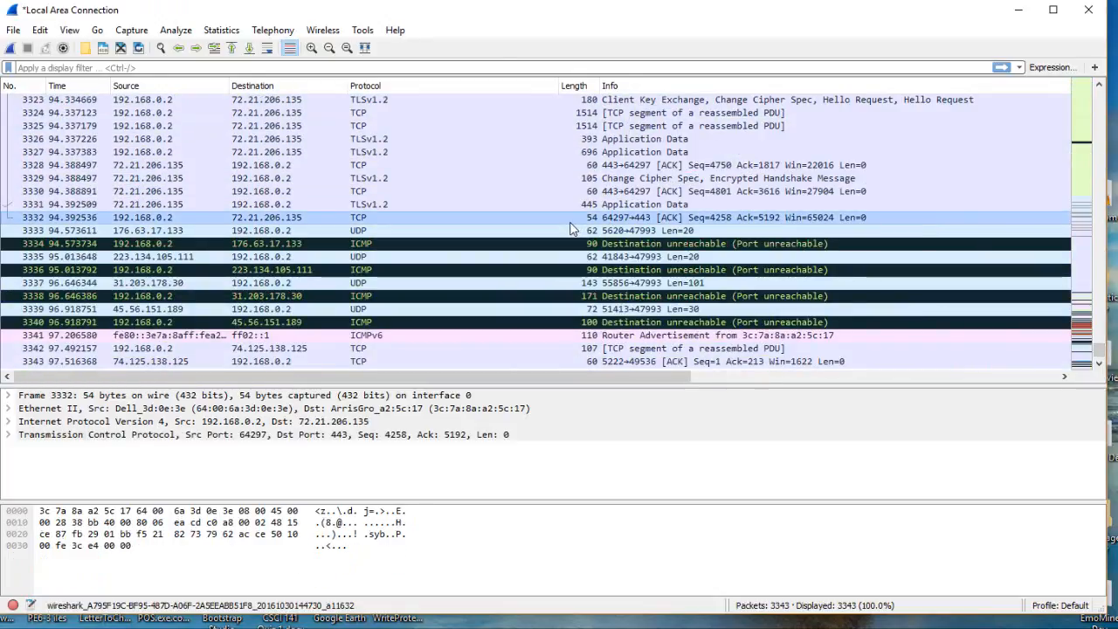
pyautogui.click(173, 349)
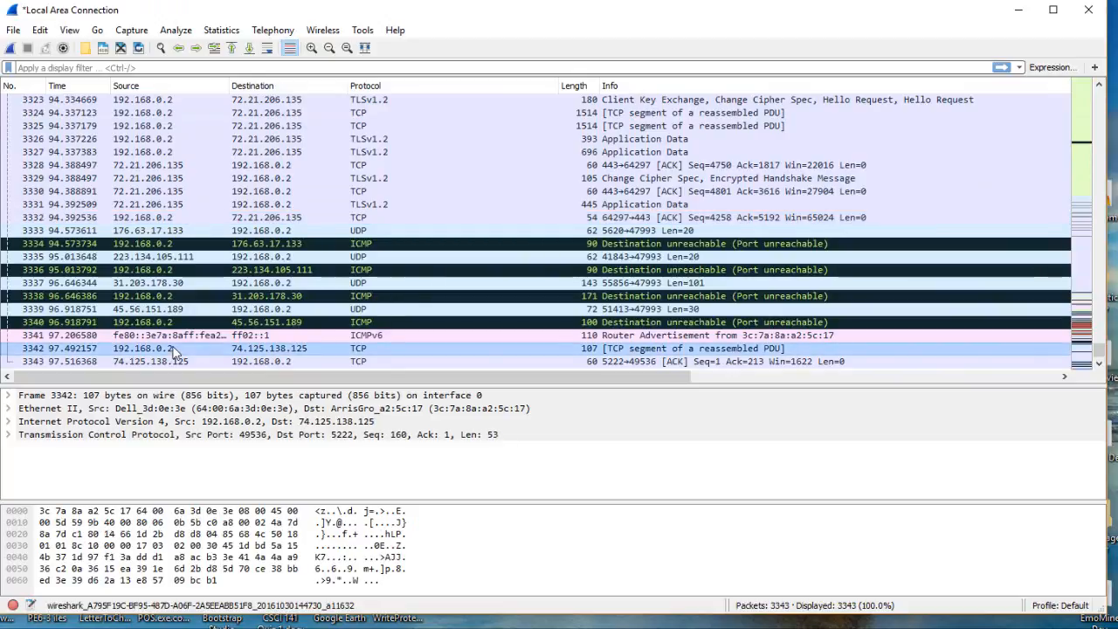
pyautogui.click(179, 362)
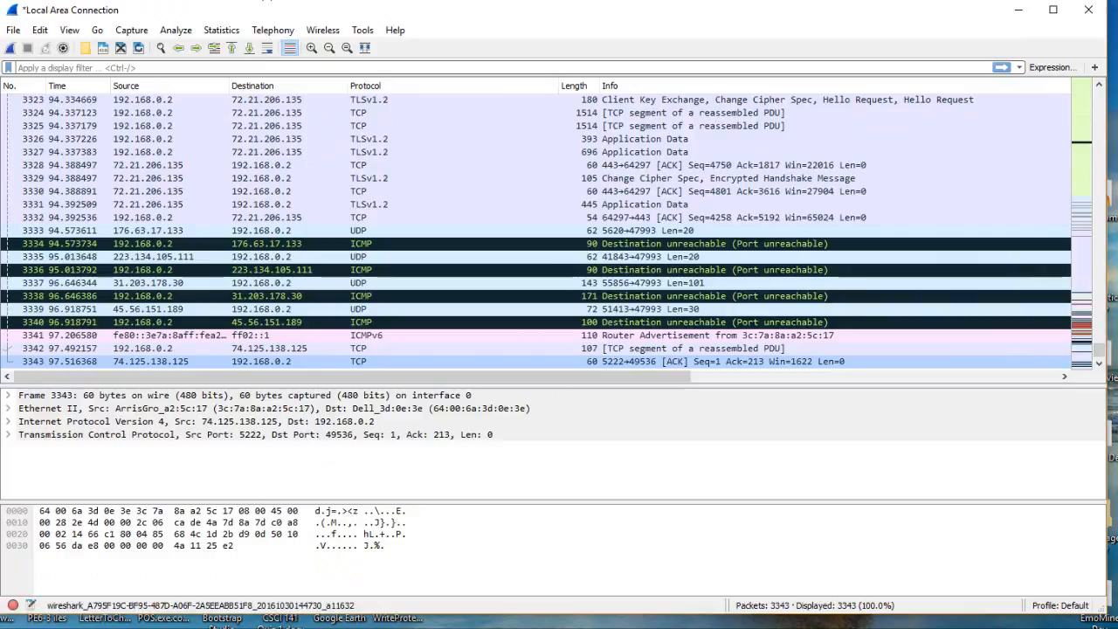
# Switch to Command Prompt, place its window over the capture, and run ping rickleinecker.com
pyautogui.moveTo(242, 0); pyautogui.dragTo(668, 168)
pyautogui.write('pin')
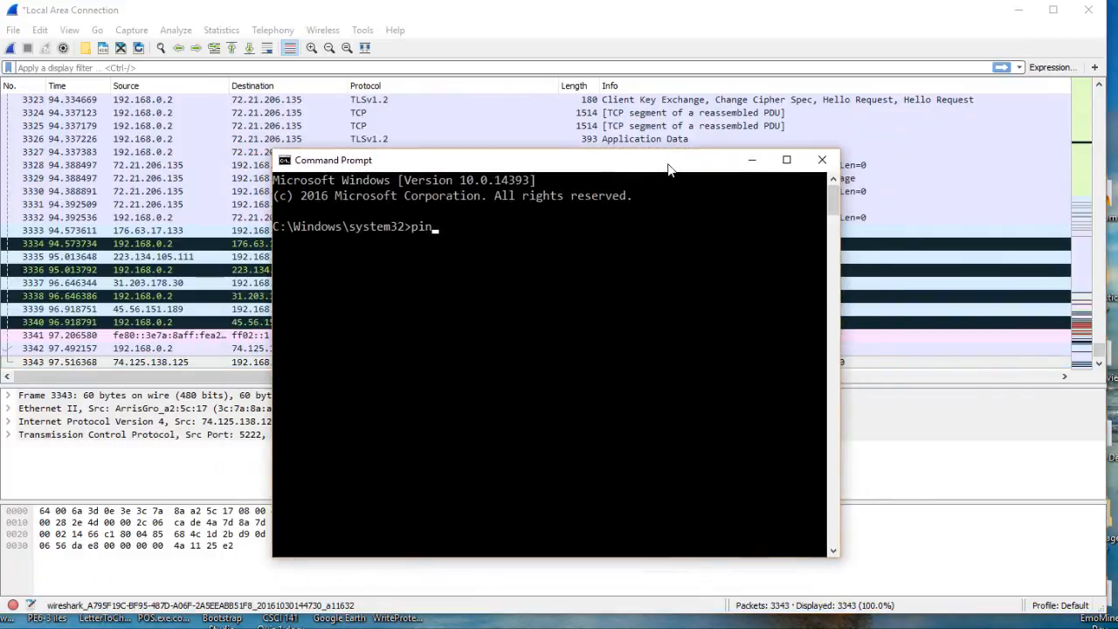
pyautogui.write('g ricklei')
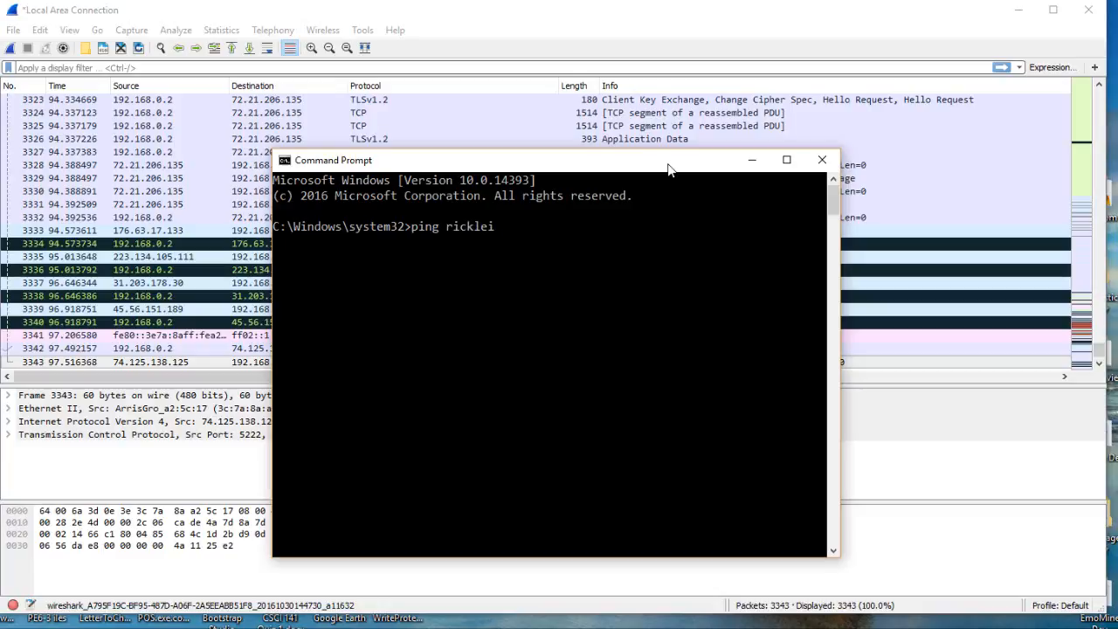
pyautogui.write('necker.com')
pyautogui.press('Return')
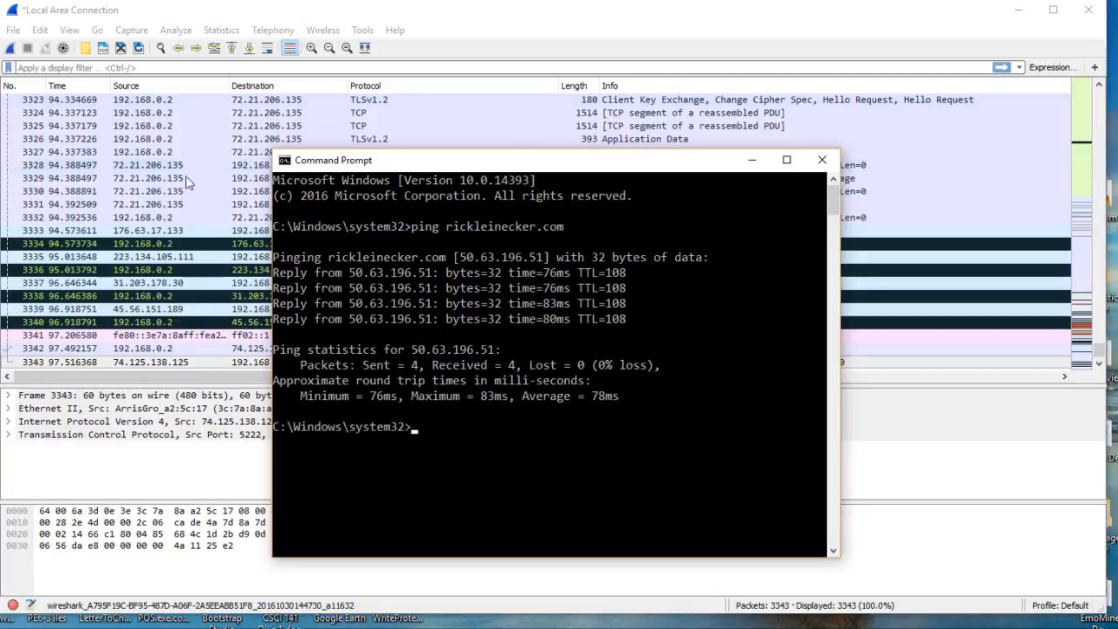
# Return to the Wireshark capture and look back through earlier packets for traffic exchanged with 50.63.196.51
pyautogui.click(150, 231)
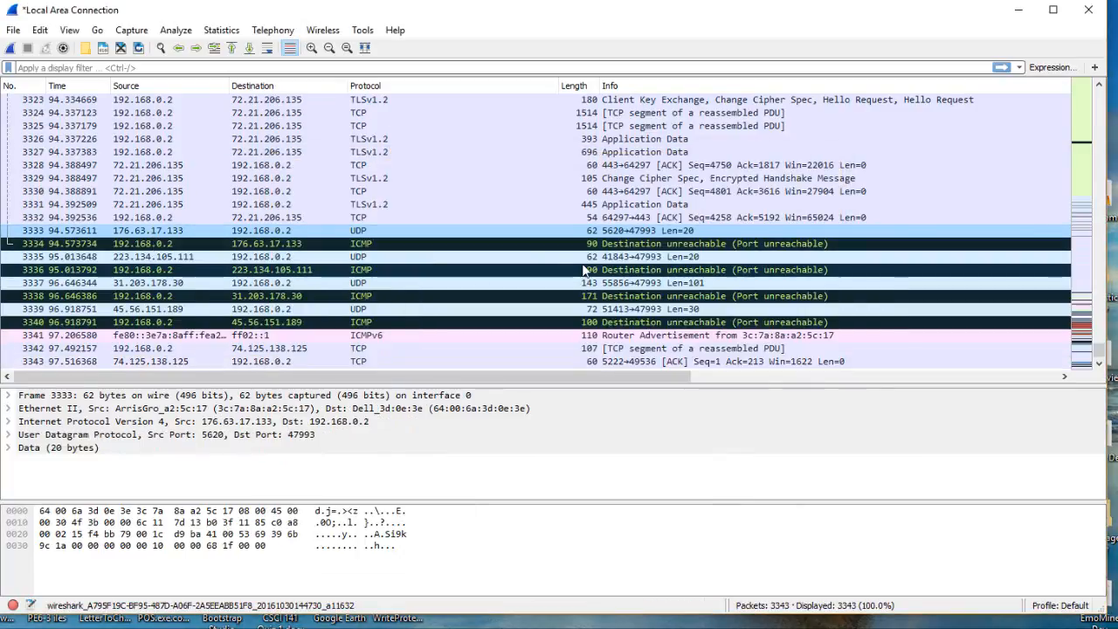
pyautogui.scroll(4, 583, 270)
pyautogui.scroll(8, 584, 271)
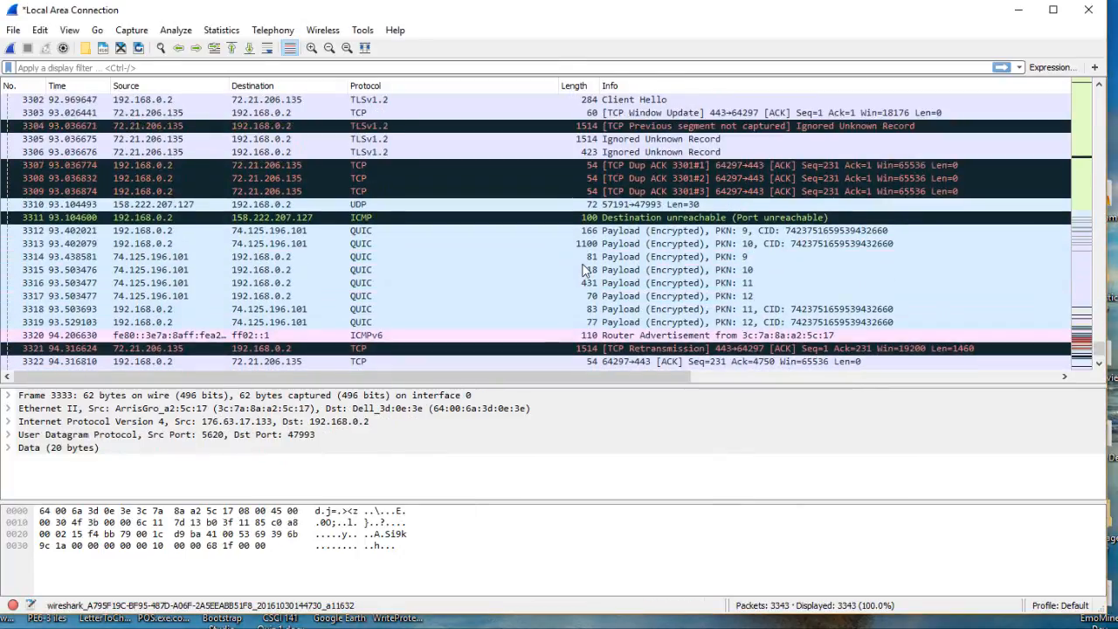
pyautogui.scroll(11, 584, 270)
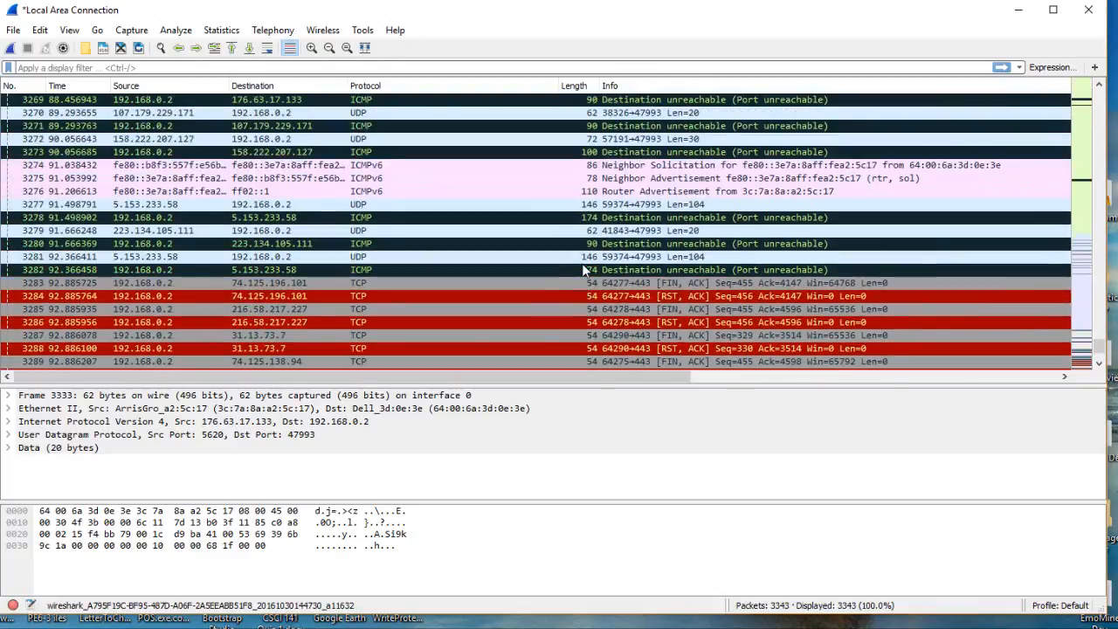
pyautogui.scroll(20, 584, 270)
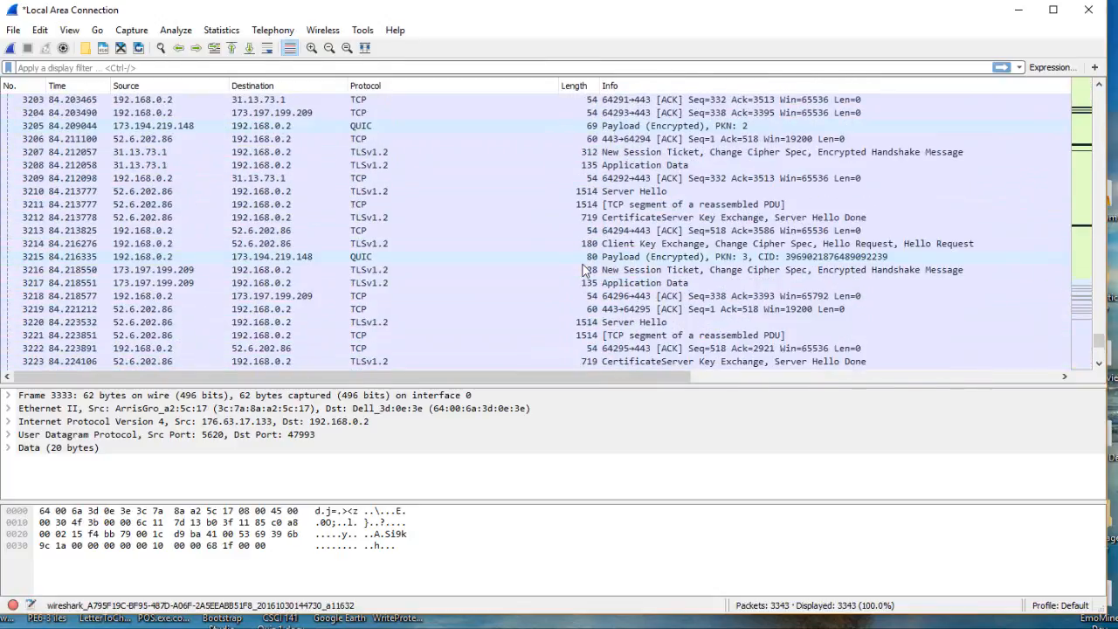
pyautogui.scroll(13, 584, 270)
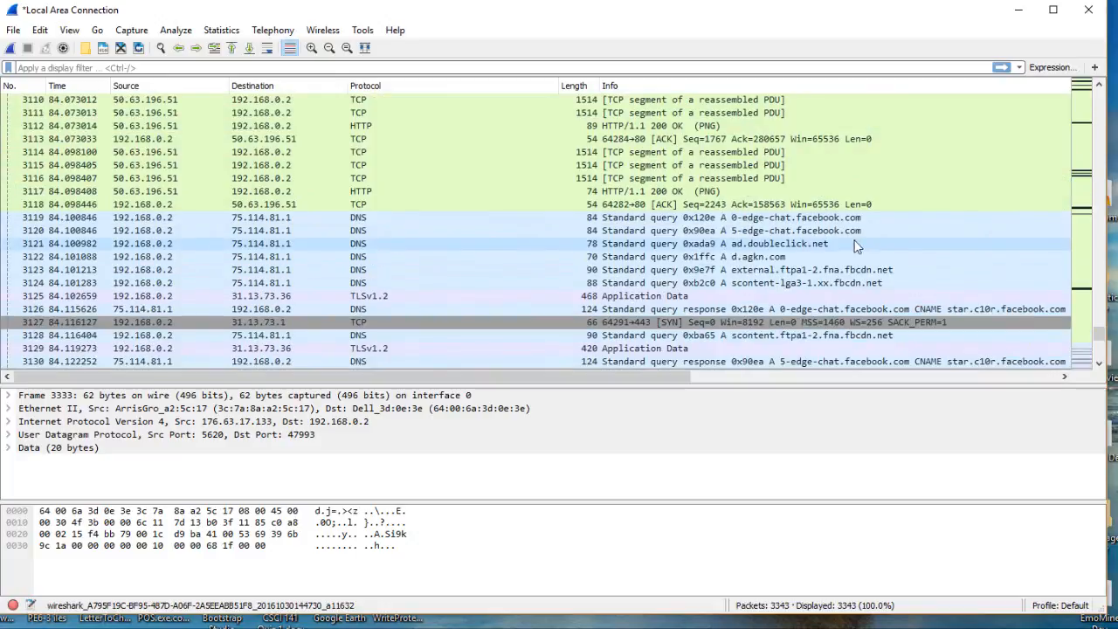
pyautogui.click(259, 152)
pyautogui.scroll(13, 869, 243)
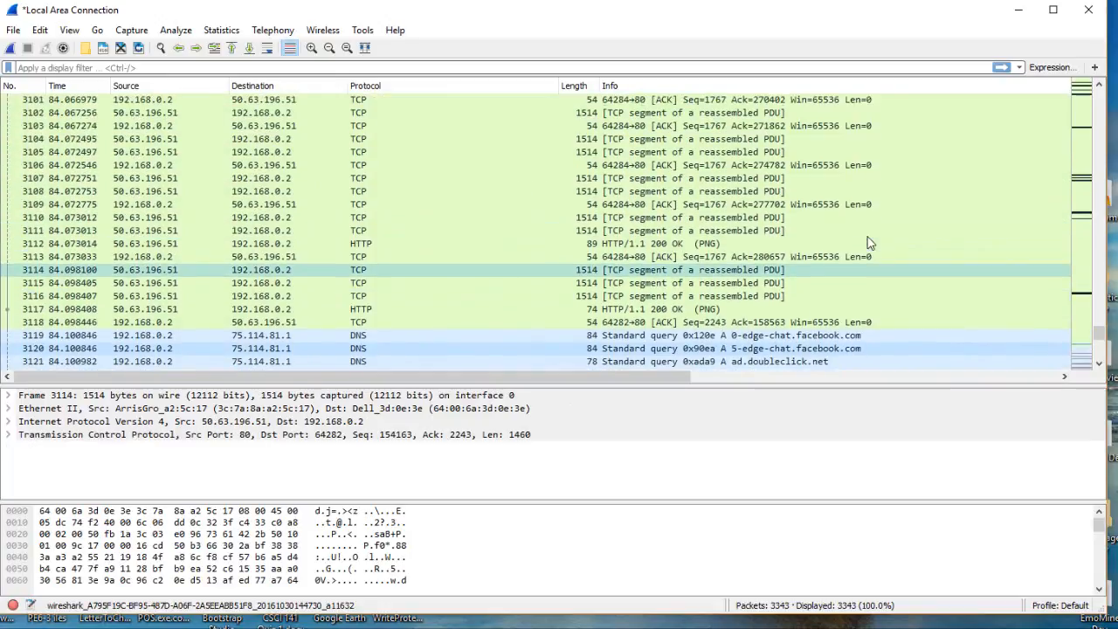
pyautogui.scroll(20, 869, 243)
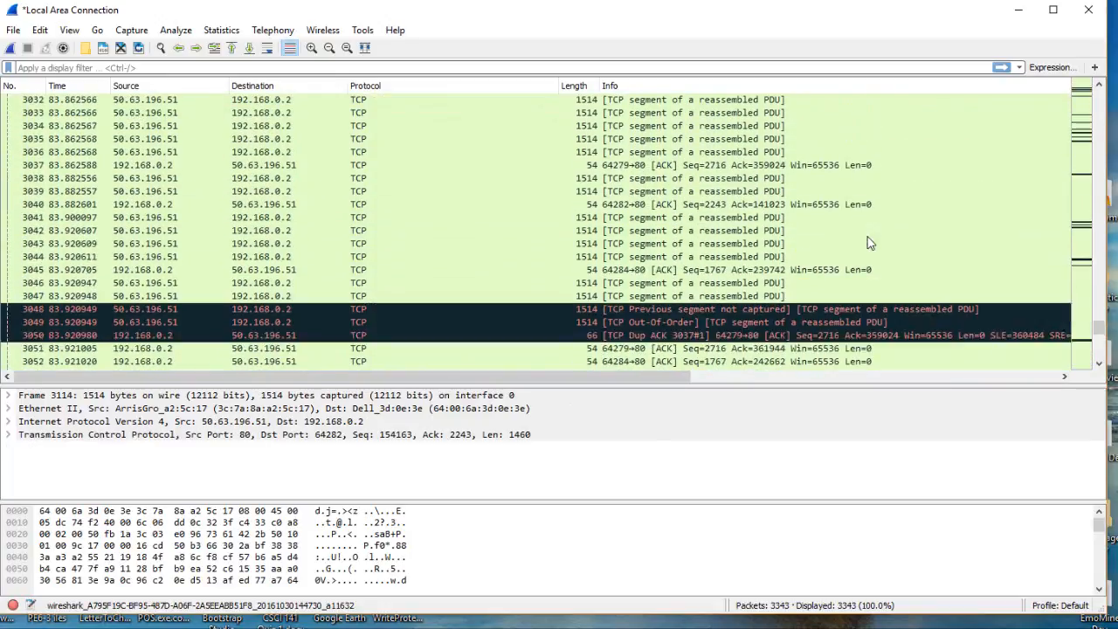
pyautogui.scroll(20, 869, 243)
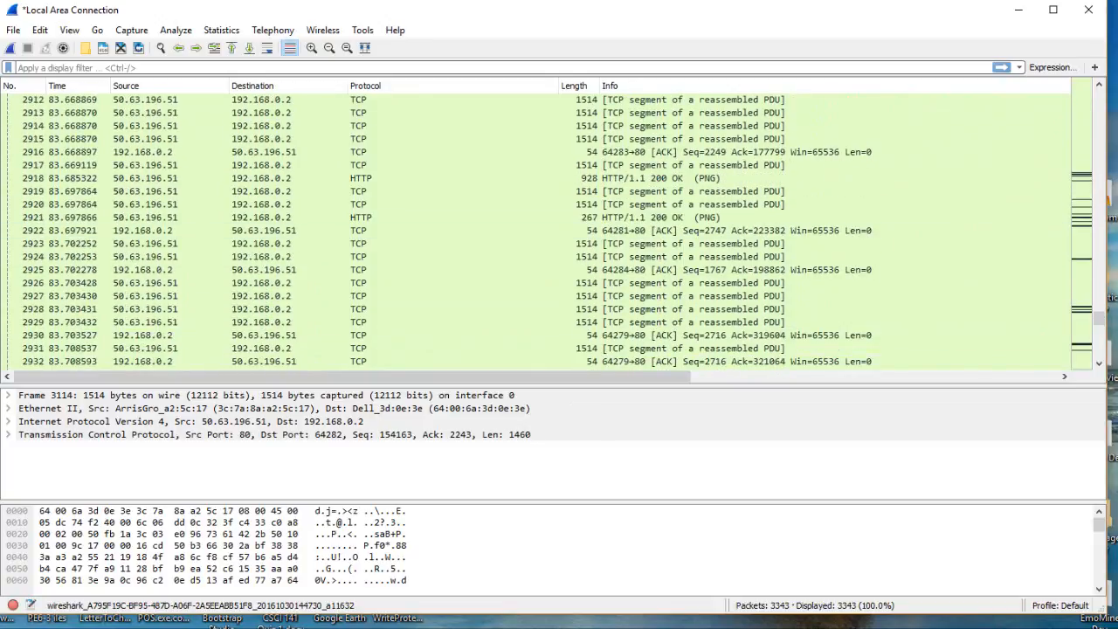
pyautogui.moveTo(1101, 322); pyautogui.dragTo(1104, 208)
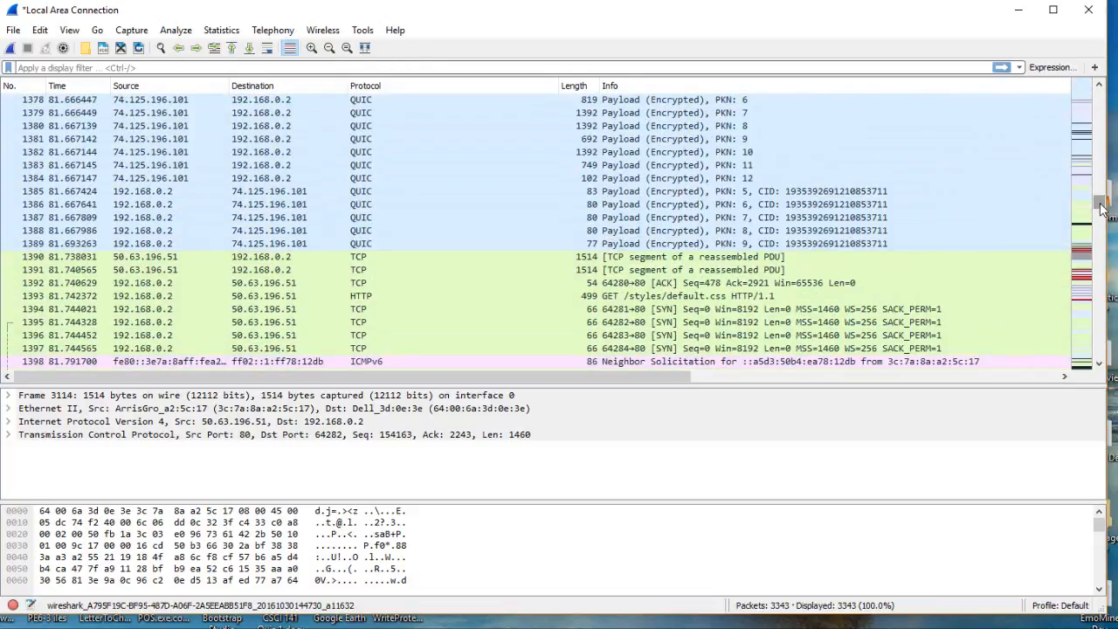
# Inspect packets 1390 and 1371 from 50.63.196.51 and look over the DNS and SYN packets preceding them
pyautogui.click(254, 258)
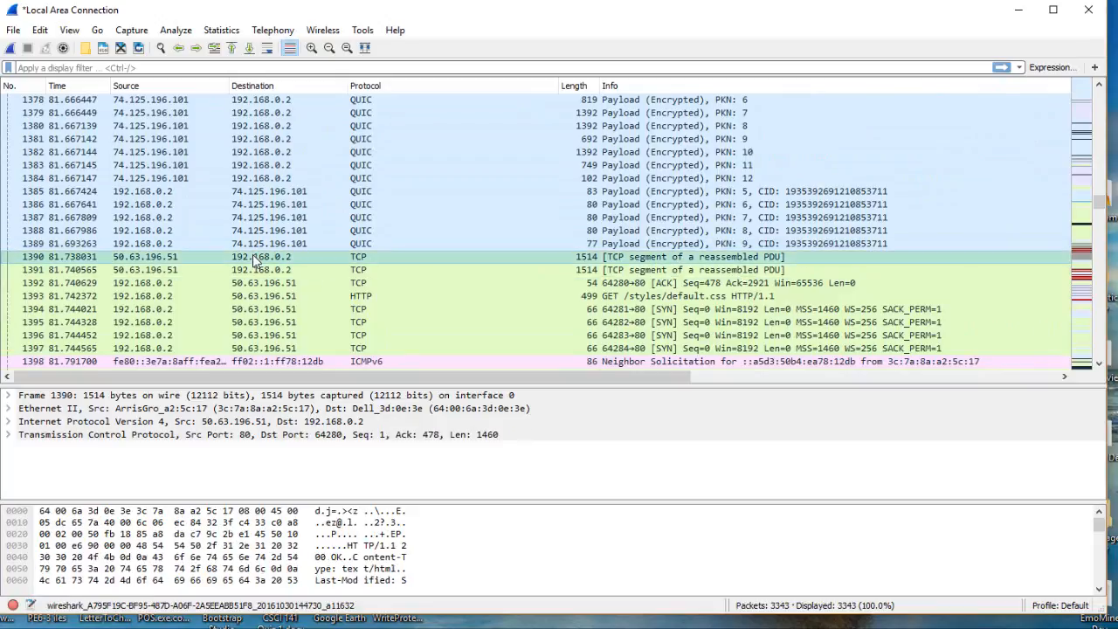
pyautogui.scroll(6, 252, 252)
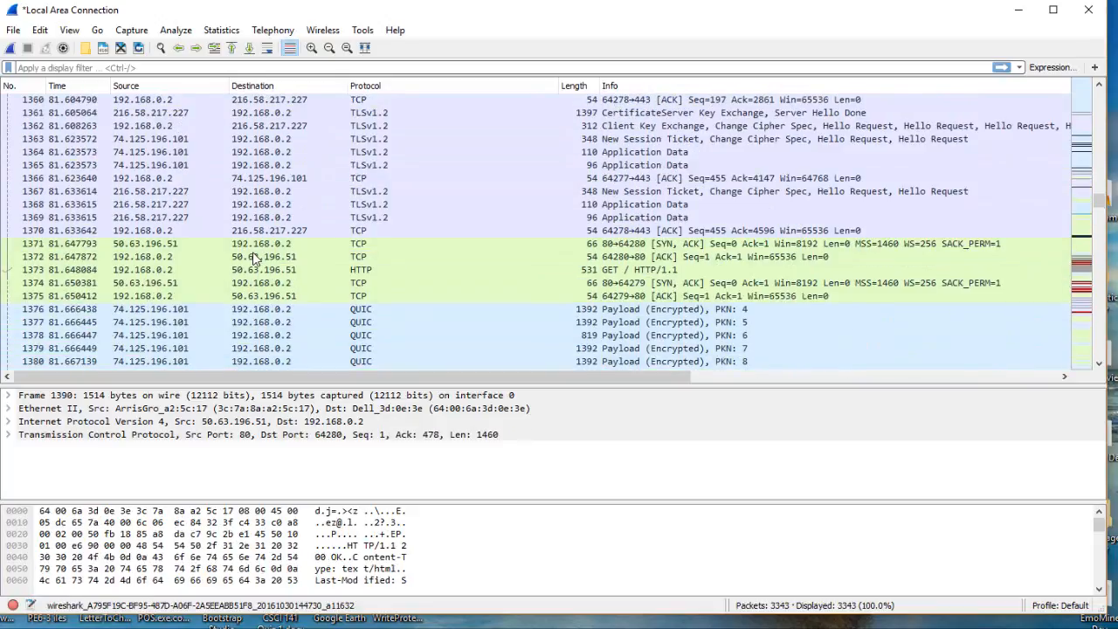
pyautogui.click(192, 248)
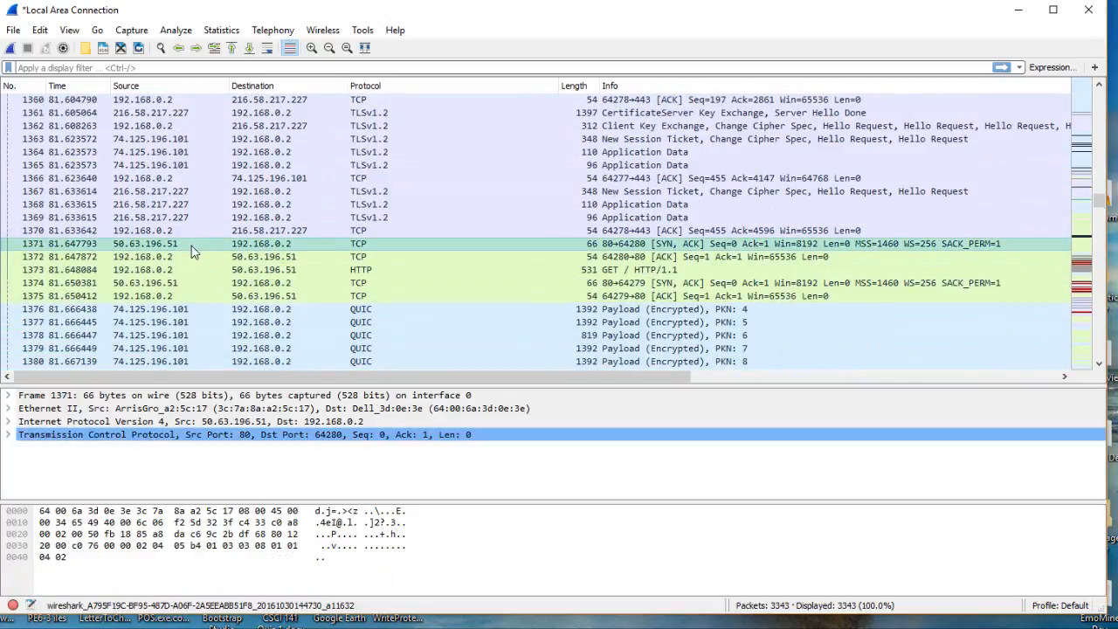
pyautogui.scroll(9, 192, 252)
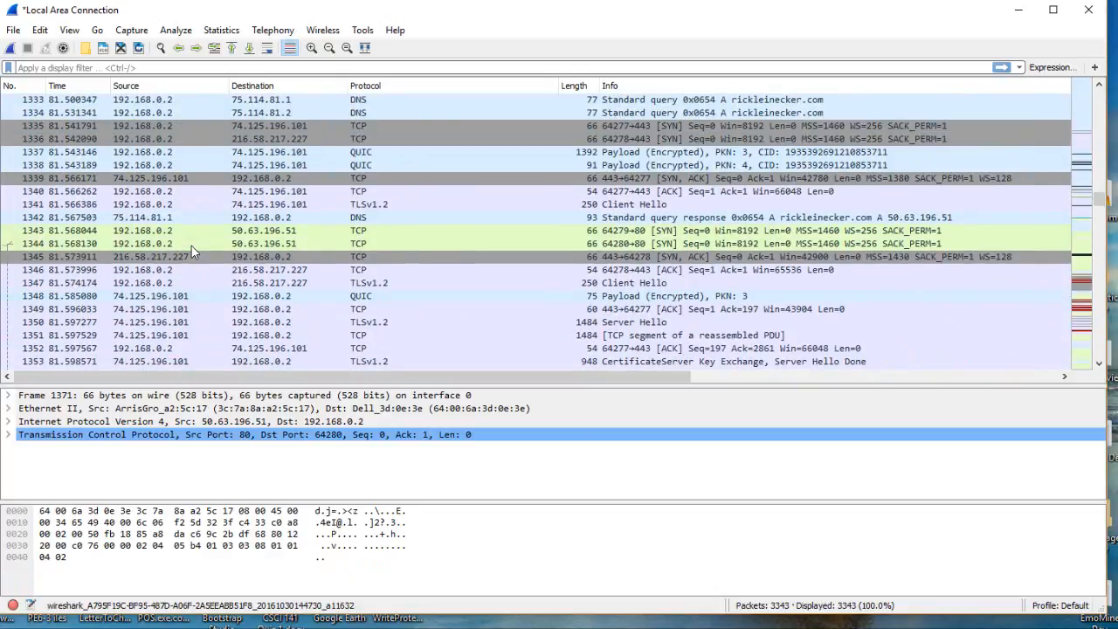
pyautogui.scroll(-18, 192, 251)
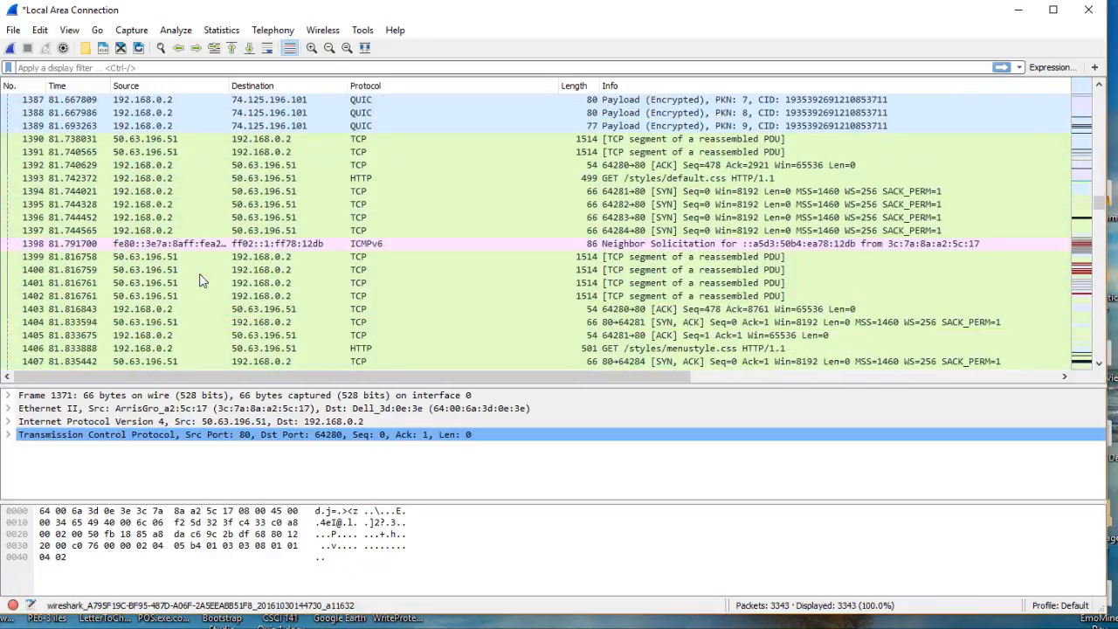
# Go through packets 1394 to 1402 one by one and examine the web page text in packet 1402's bytes
pyautogui.click(208, 194)
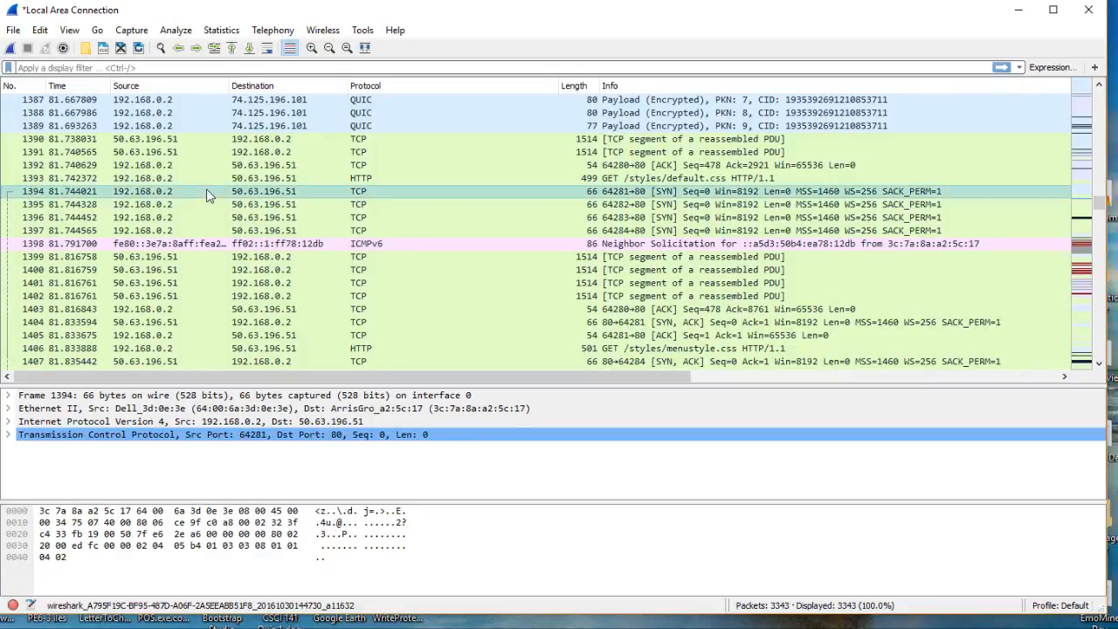
pyautogui.press('Down')
pyautogui.press('Down')
pyautogui.press('Down')
pyautogui.press('Down')
pyautogui.press('Down')
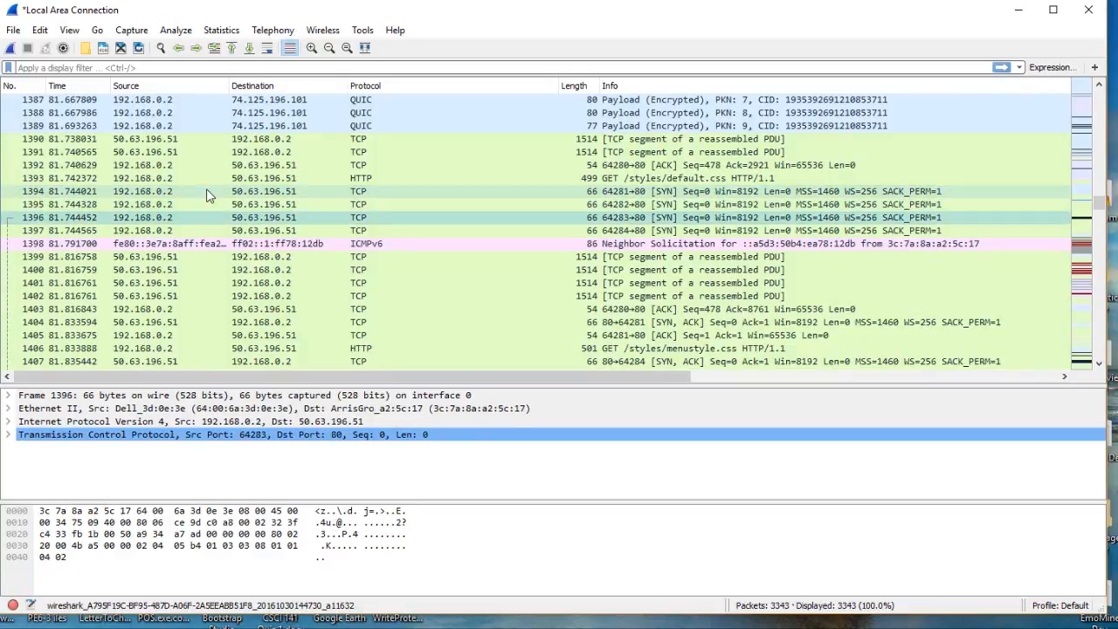
pyautogui.press('Down')
pyautogui.press('Down')
pyautogui.press('Down')
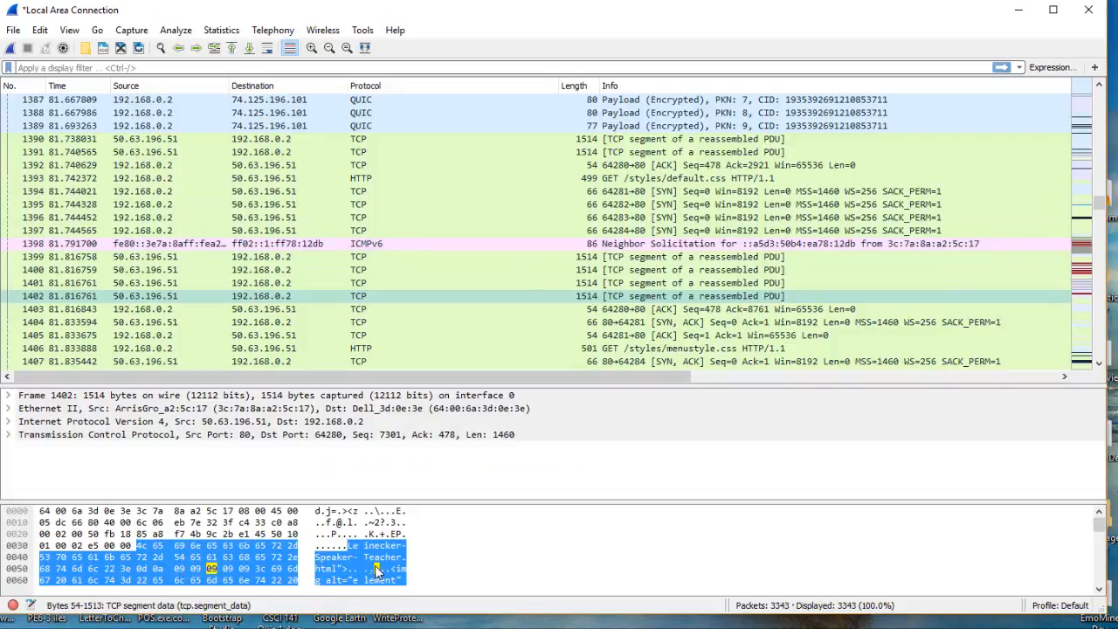
# Inspect packets 1403 to 1419 one after another, checking the details and bytes of each
pyautogui.click(150, 311)
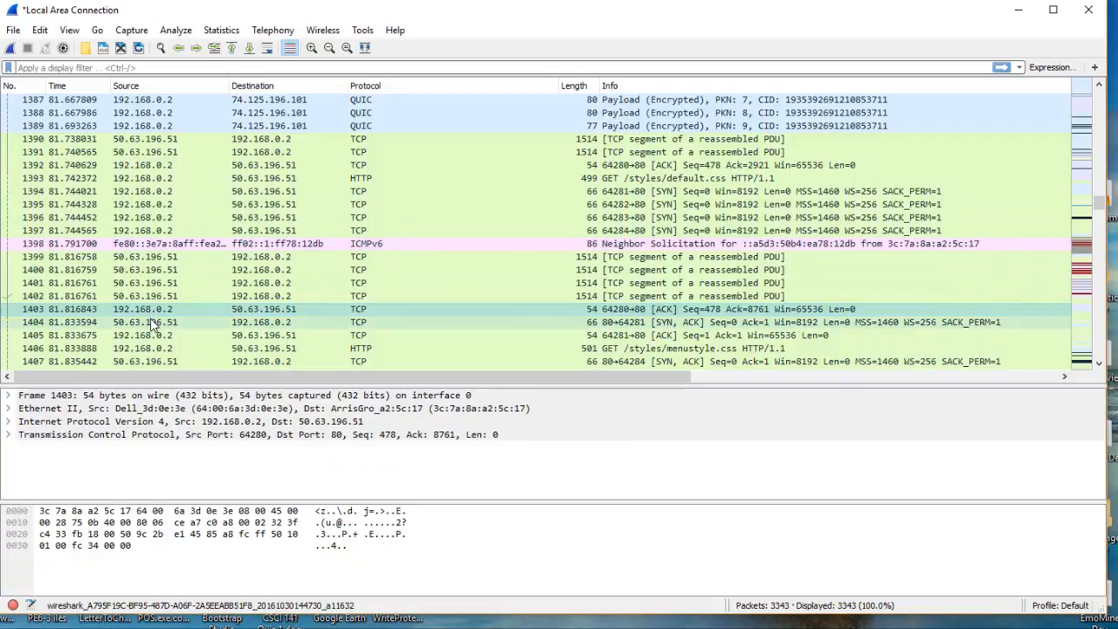
pyautogui.click(151, 324)
pyautogui.click(158, 337)
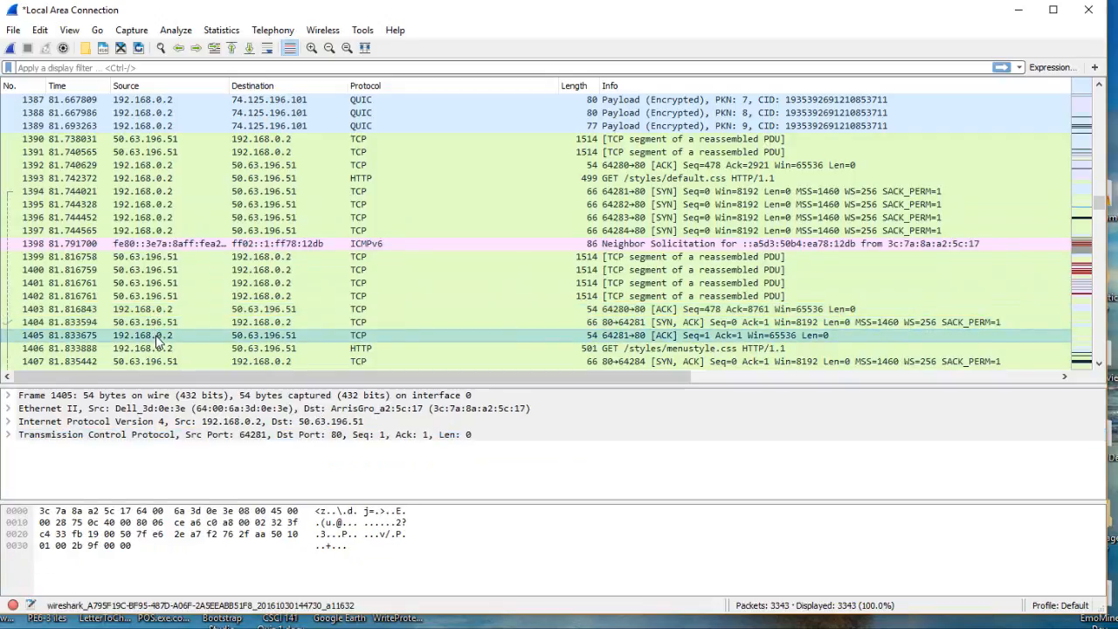
pyautogui.press('Down')
pyautogui.press('Down')
pyautogui.press('Down')
pyautogui.press('Down')
pyautogui.press('Down')
pyautogui.press('Down')
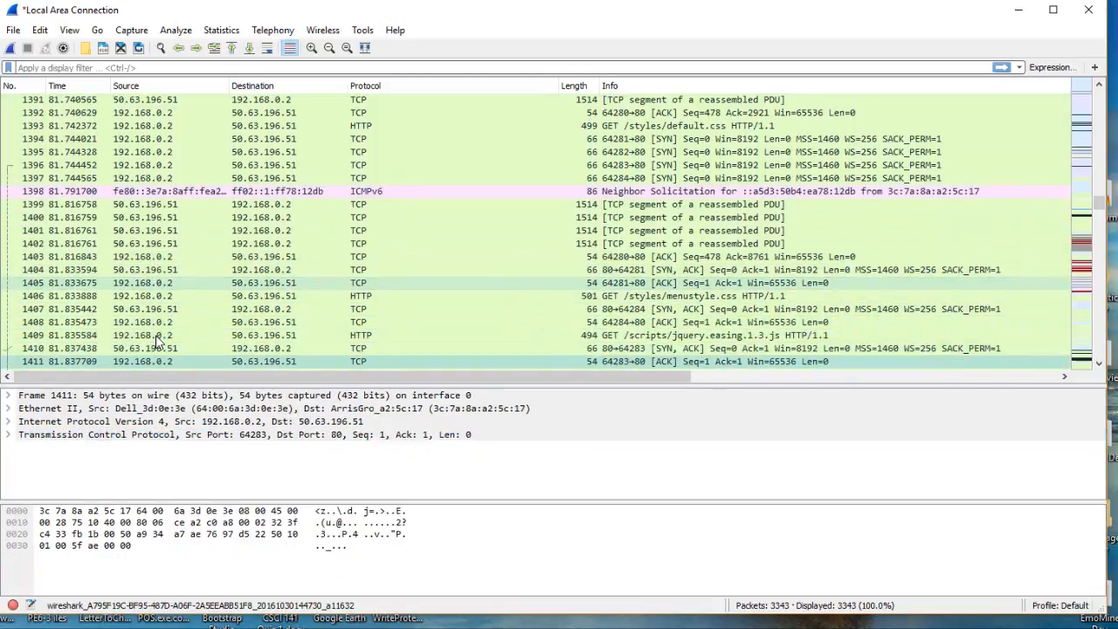
pyautogui.press('Down')
pyautogui.press('Down')
pyautogui.press('Down')
pyautogui.press('Down')
pyautogui.press('Down')
pyautogui.press('Down')
pyautogui.press('Down')
pyautogui.press('Down')
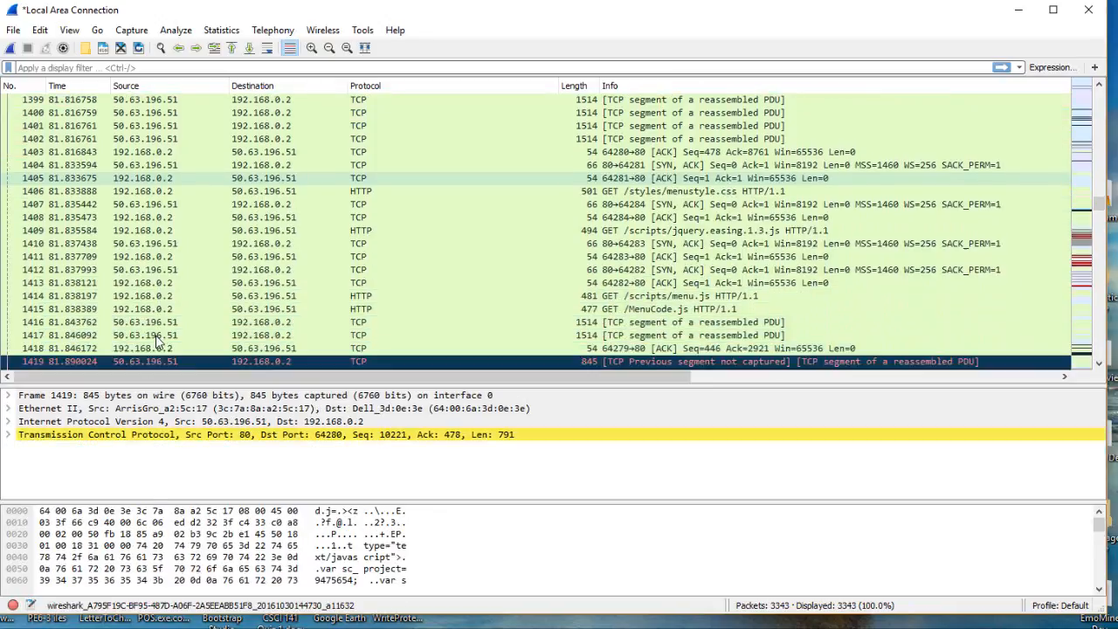
# Compare the dark-highlighted packets 1419 to 1421, and continue inspecting the packets one by one up to 1434
pyautogui.press('Down')
pyautogui.press('Down')
pyautogui.press('Down')
pyautogui.press('Down')
pyautogui.press('Up')
pyautogui.press('Up')
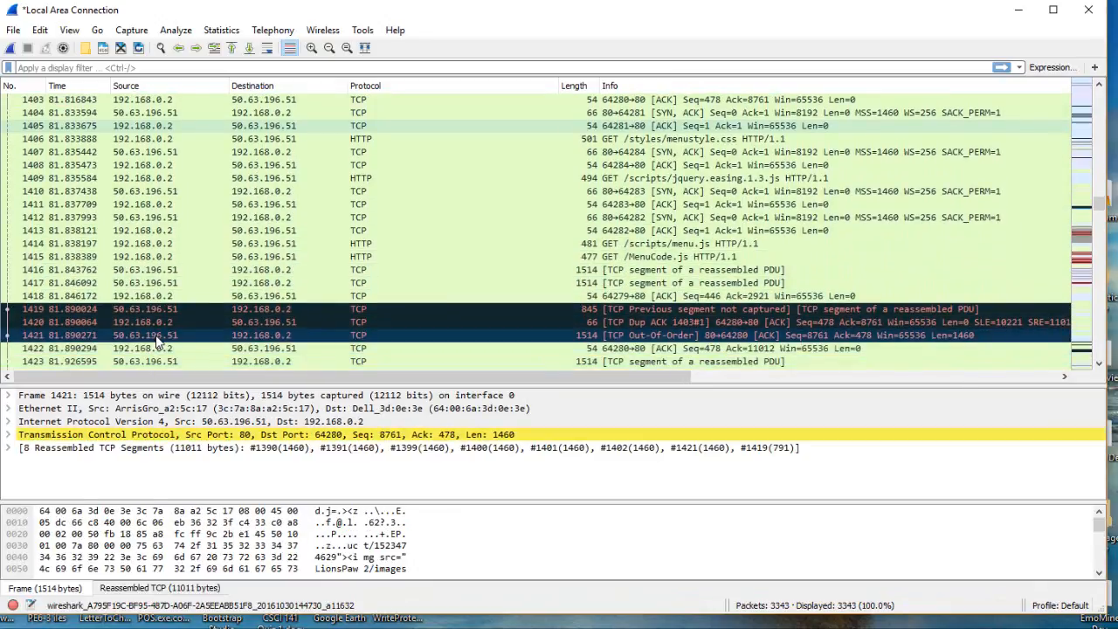
pyautogui.press('Up')
pyautogui.press('Down')
pyautogui.press('Down')
pyautogui.press('Down')
pyautogui.press('Down')
pyautogui.press('Down')
pyautogui.press('Down')
pyautogui.press('Down')
pyautogui.press('Down')
pyautogui.press('Down')
pyautogui.press('Down')
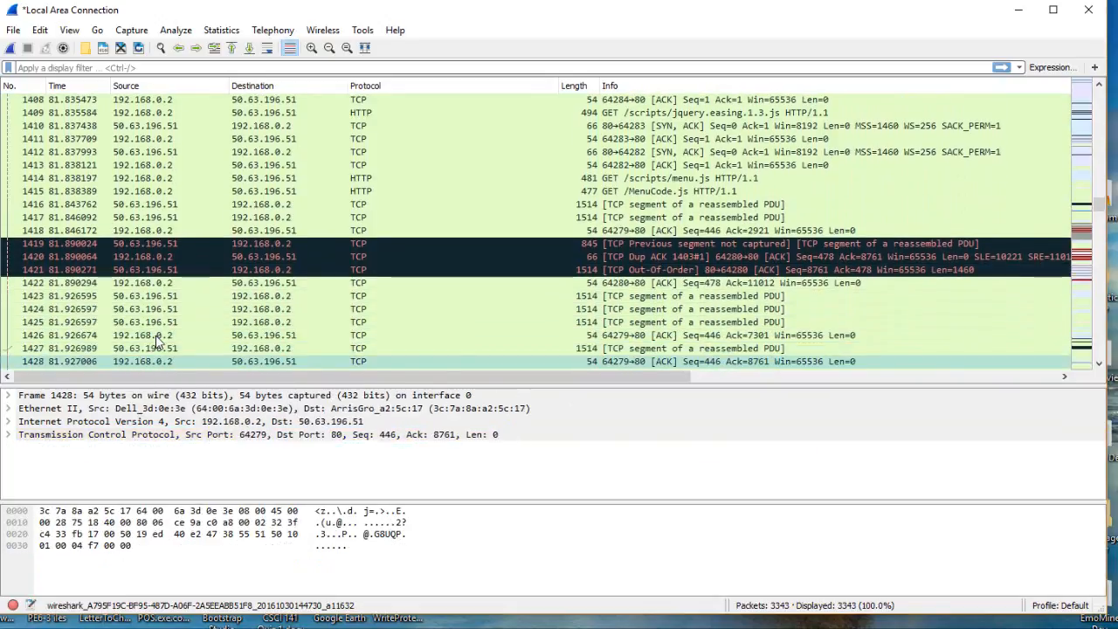
pyautogui.press('Down')
pyautogui.press('Down')
pyautogui.press('Down')
pyautogui.press('Down')
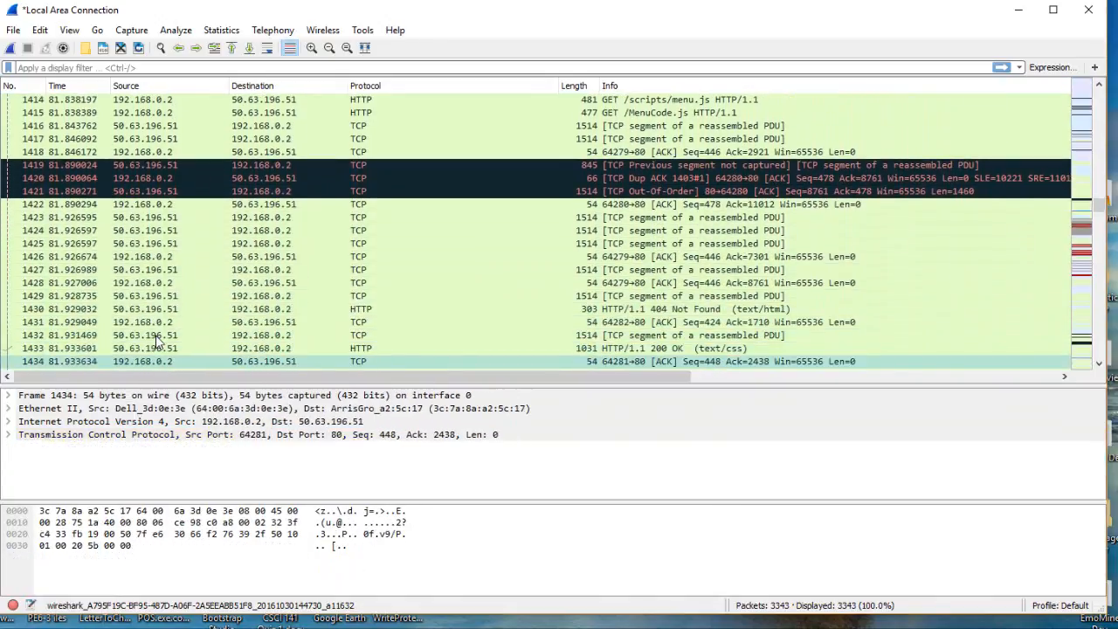
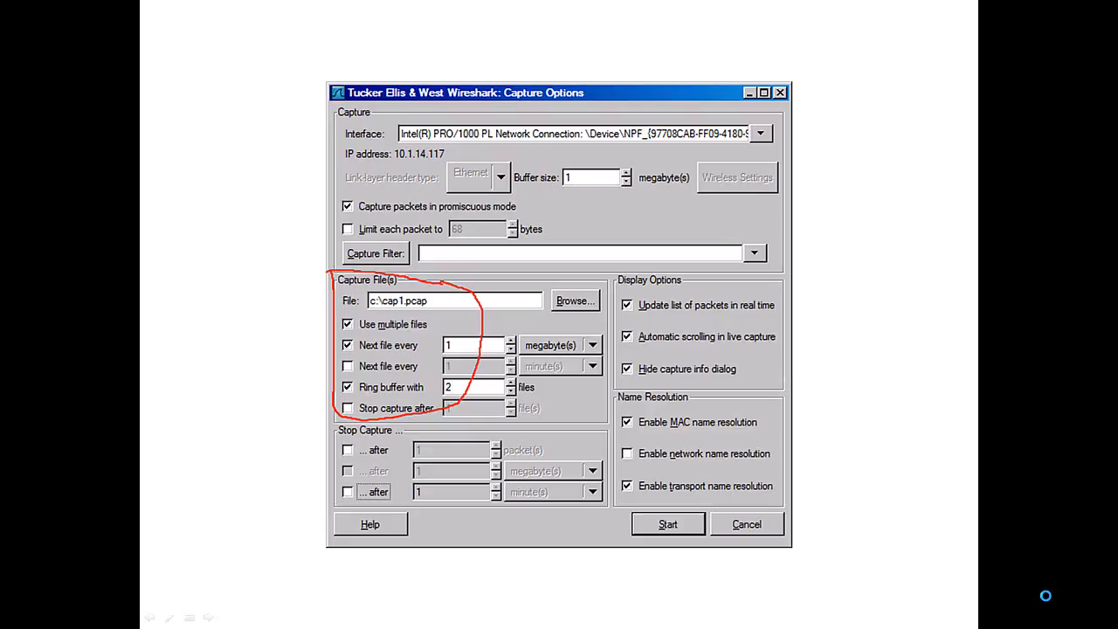
pyautogui.press('Right')
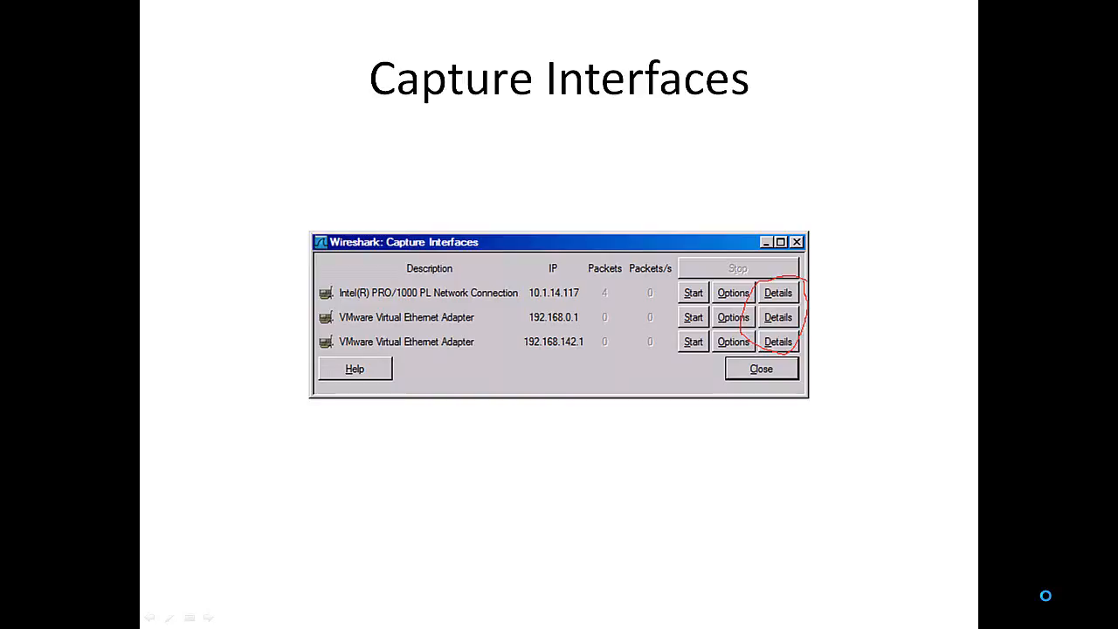
pyautogui.press('Right')
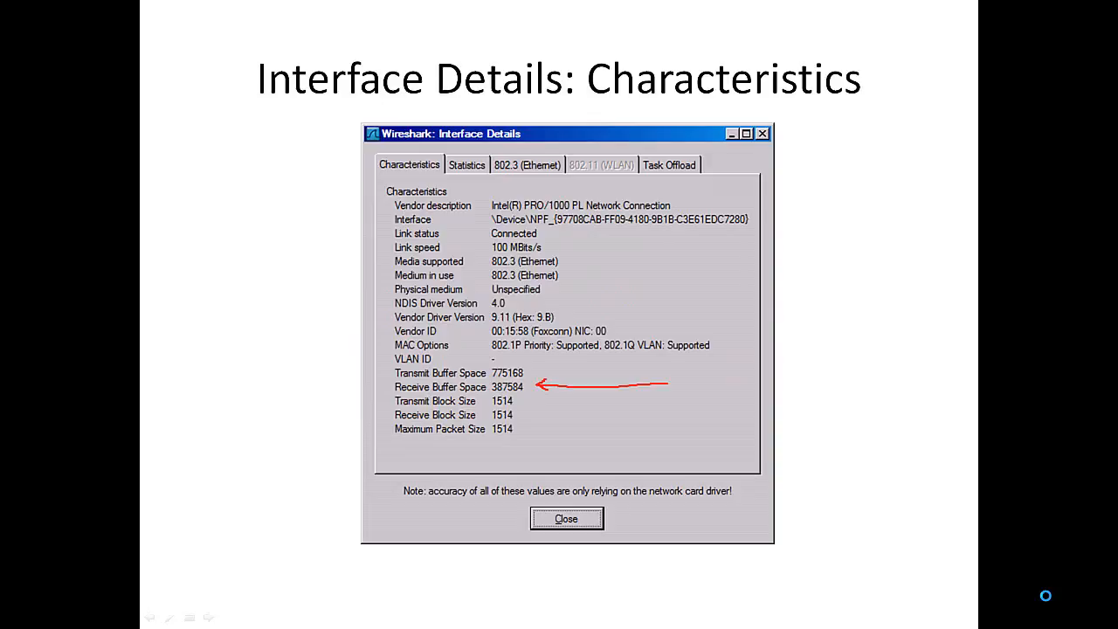
pyautogui.press('Right')
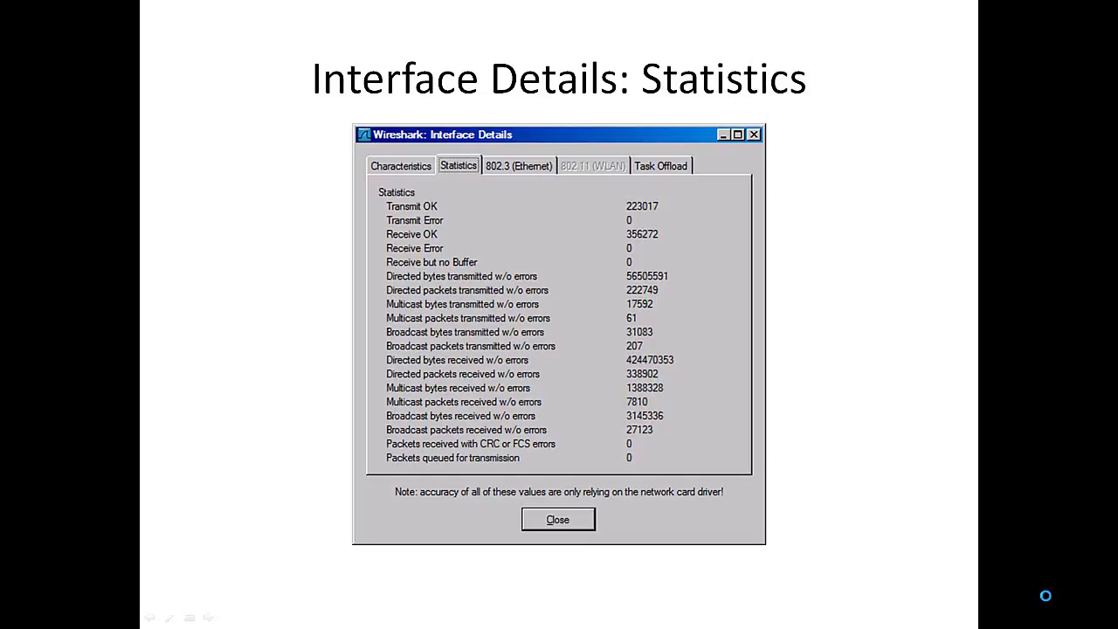
pyautogui.press('Right')
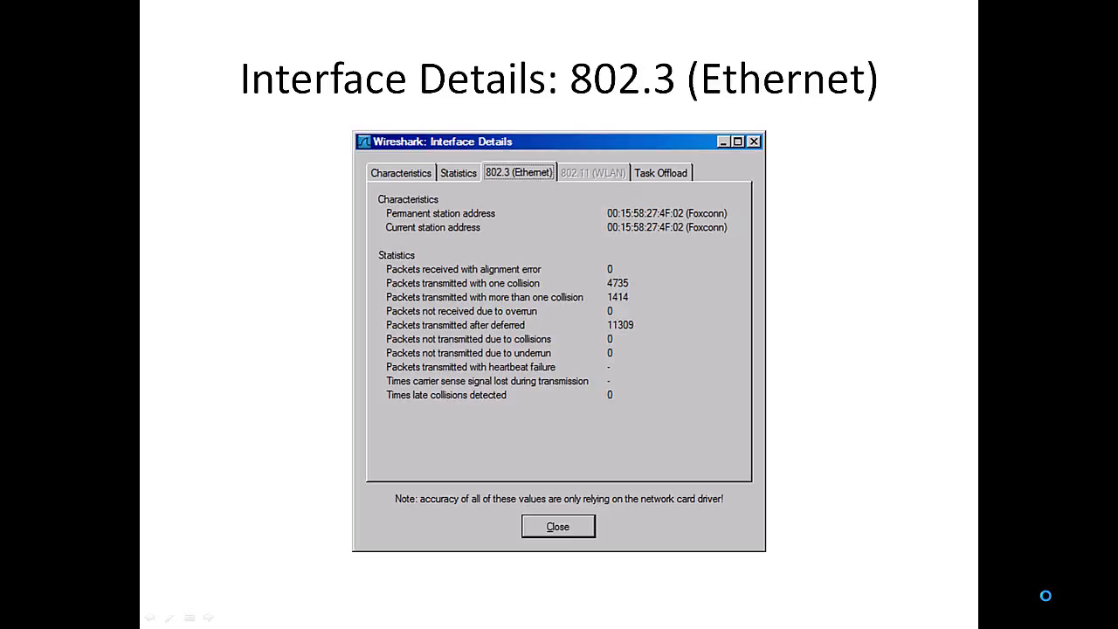
pyautogui.press('Right')
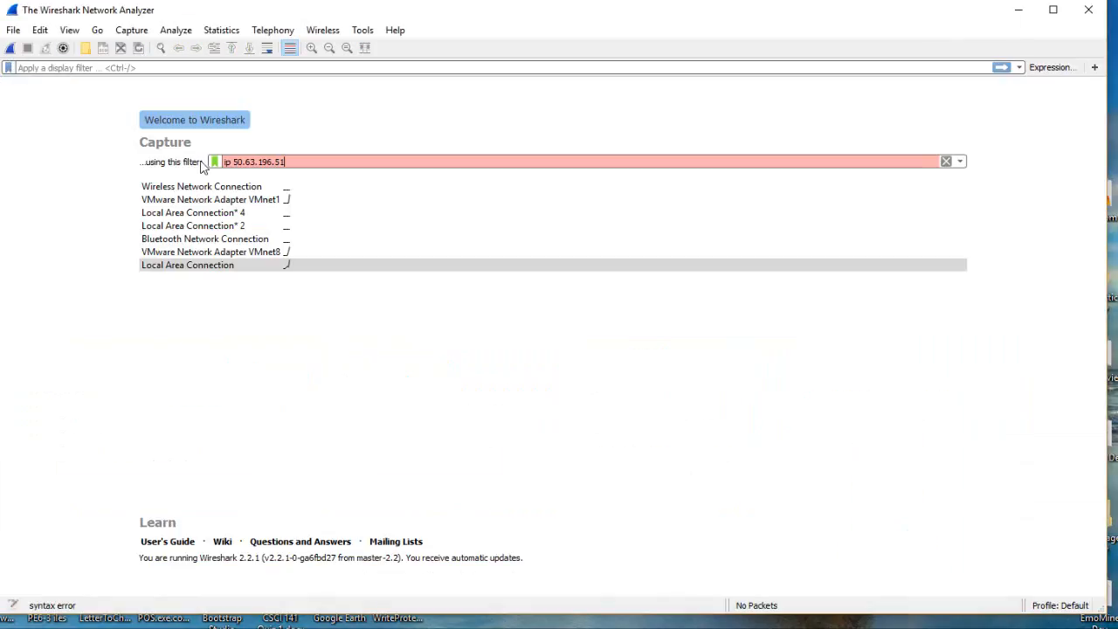
# Replace the capture filter with the TCP or UDP port 80 (HTTP) preset and start capturing on Local Area Connection
pyautogui.click(214, 163)
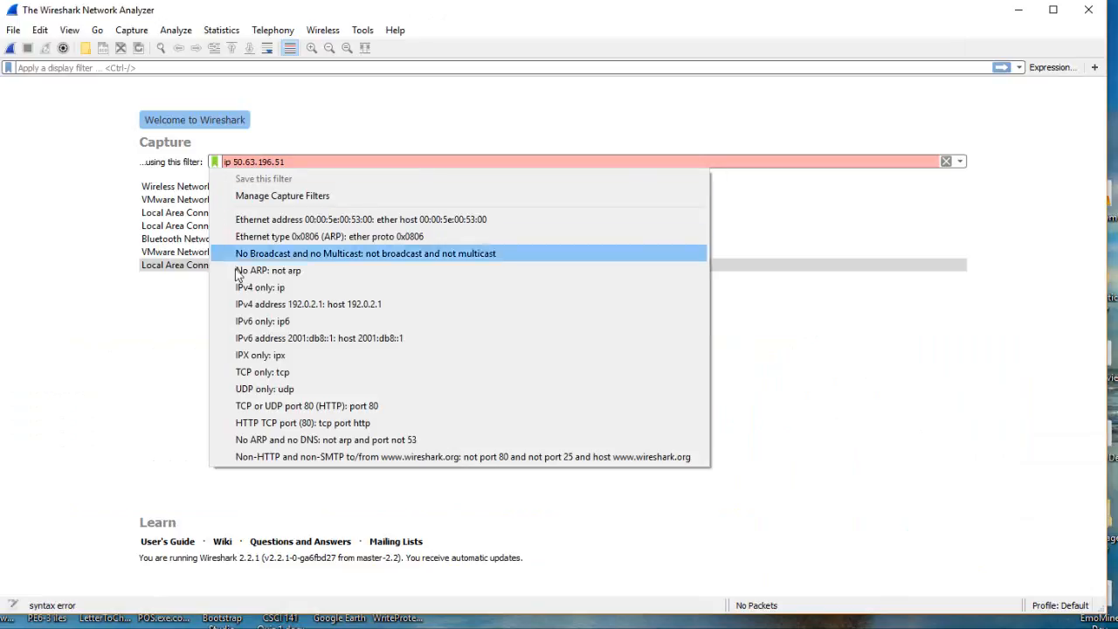
pyautogui.click(328, 407)
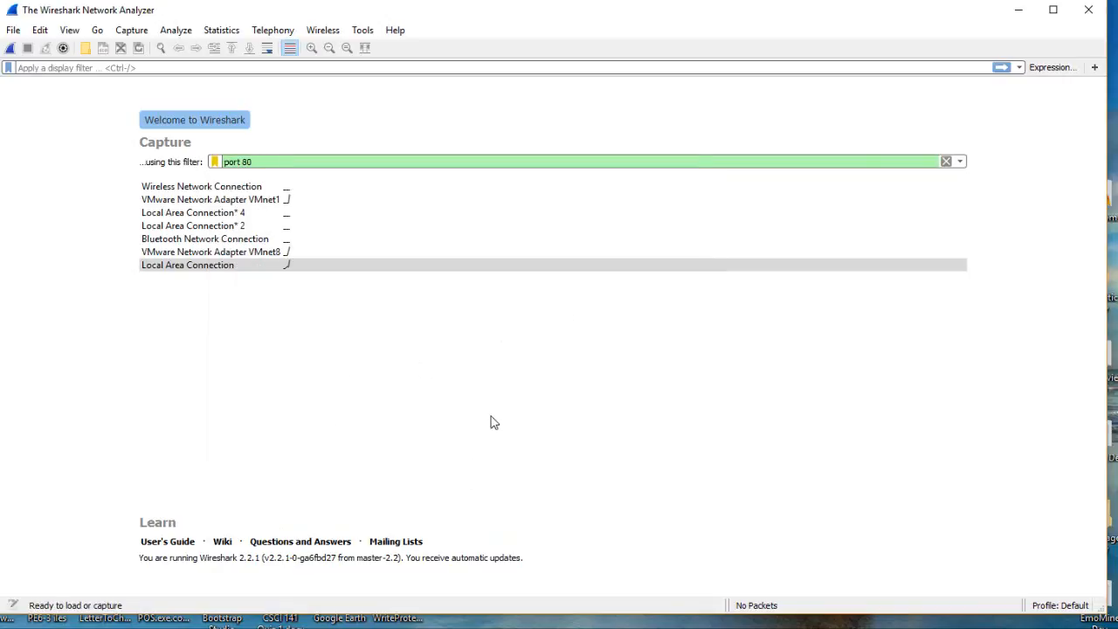
pyautogui.click(10, 48)
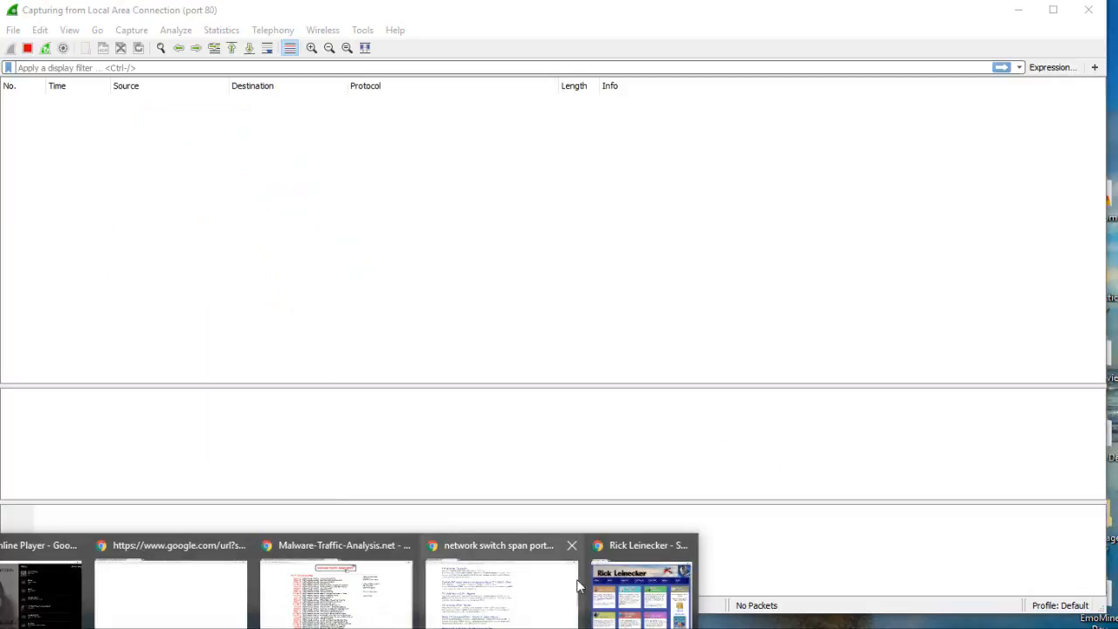
# Switch to the Chrome window showing rickleinecker.com, reload the page, and minimize it to return to the capture
pyautogui.click(621, 584)
pyautogui.press('F5')
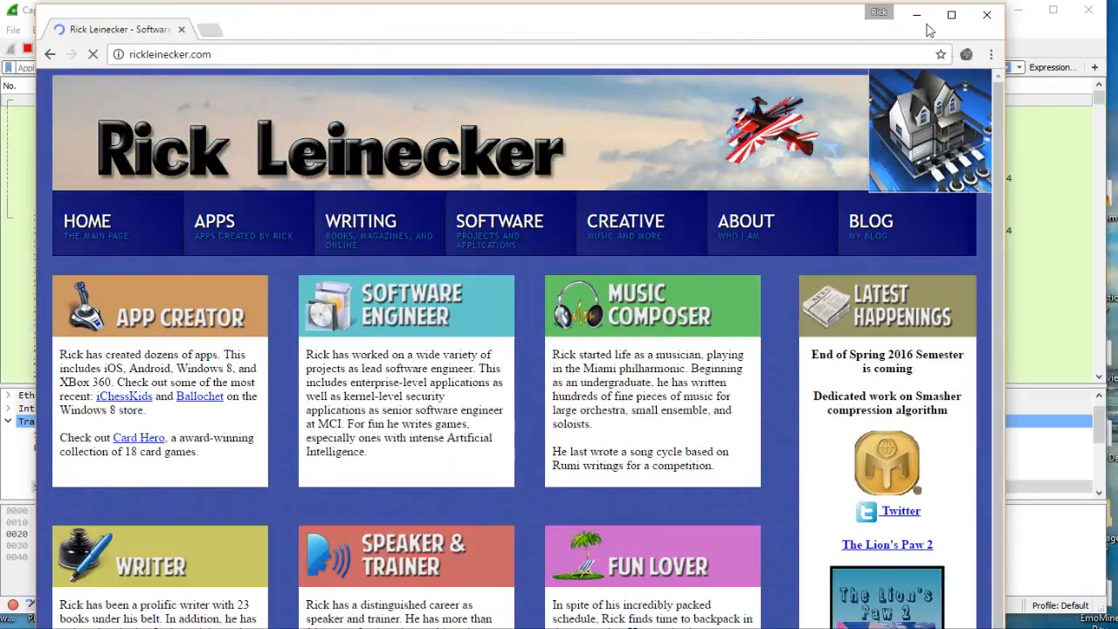
pyautogui.click(918, 16)
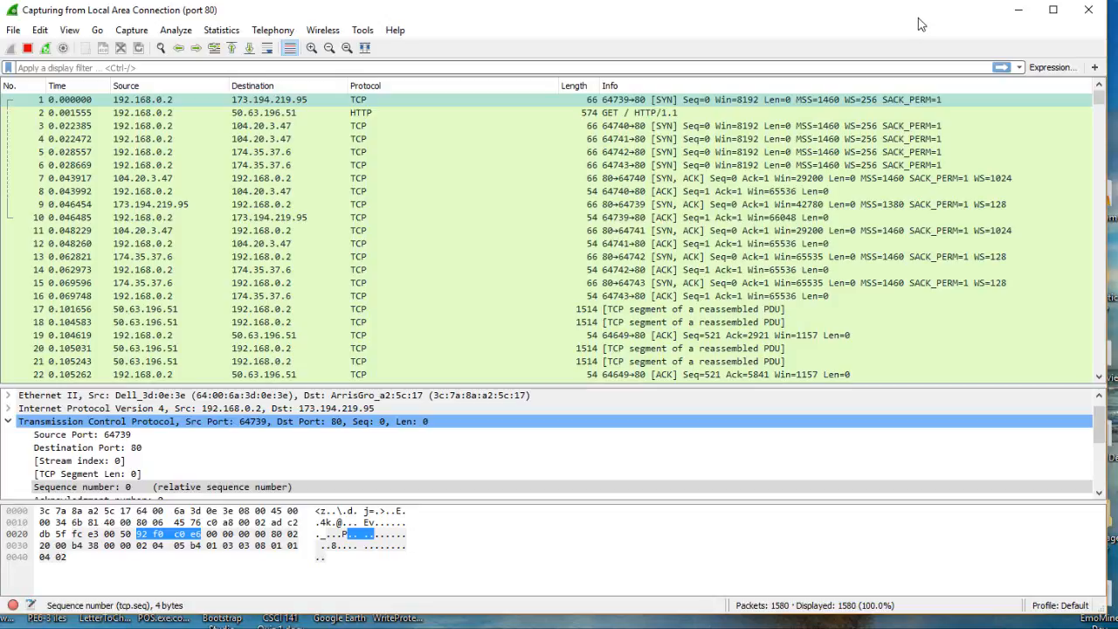
# Inspect packets 18, 17, 5 and 6, and scan the port 80 packet list through about packet 205
pyautogui.click(172, 322)
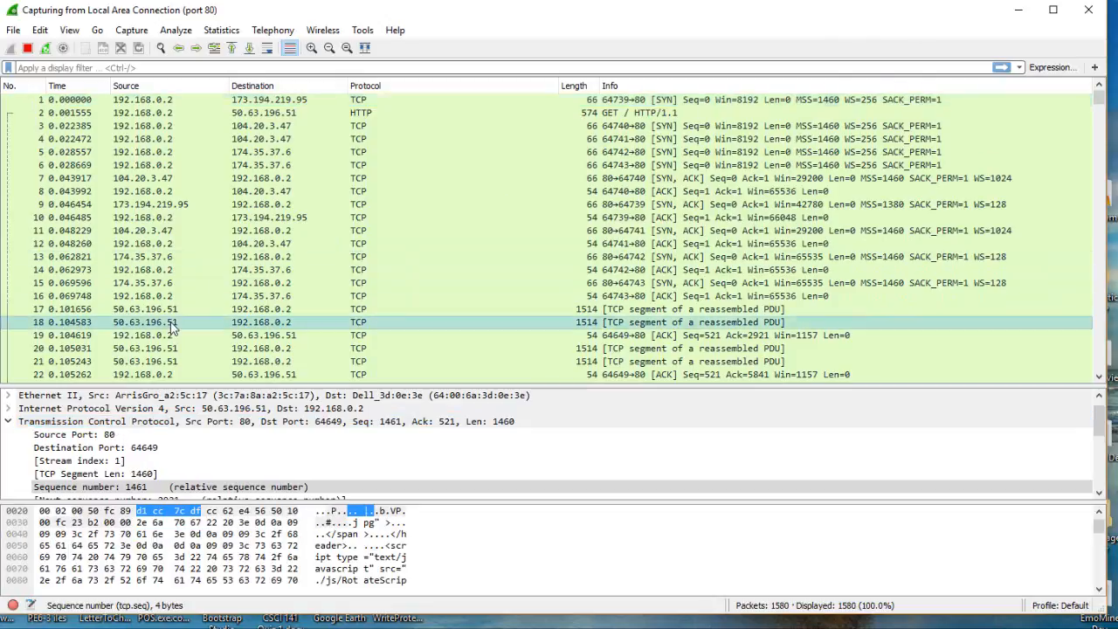
pyautogui.click(170, 311)
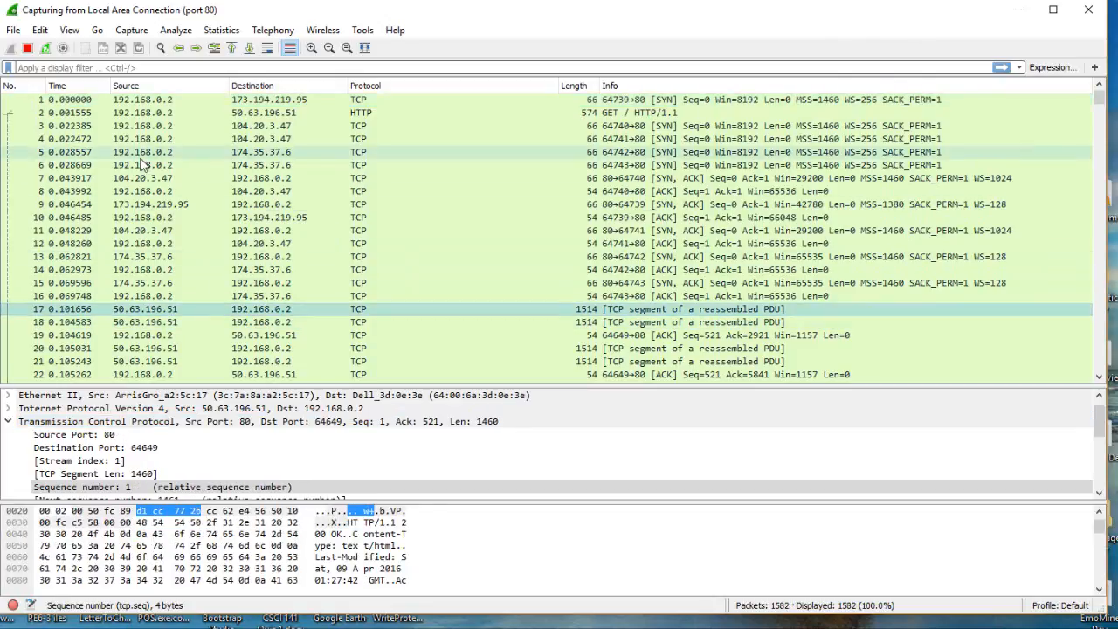
pyautogui.click(142, 153)
pyautogui.click(140, 166)
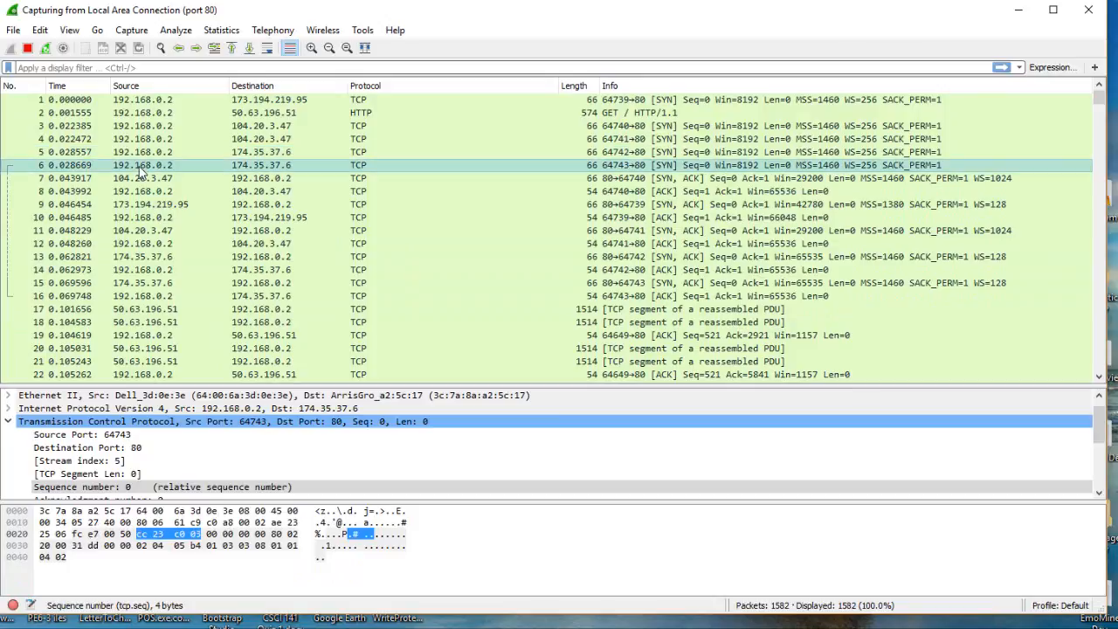
pyautogui.scroll(-19, 140, 173)
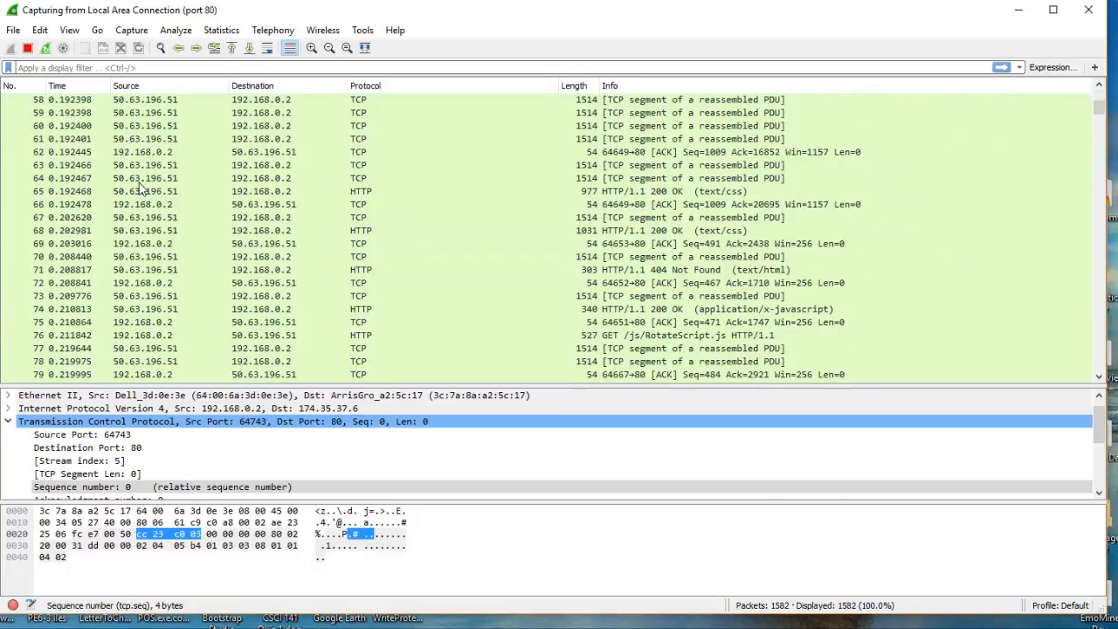
pyautogui.scroll(-4, 140, 187)
pyautogui.scroll(-20, 140, 188)
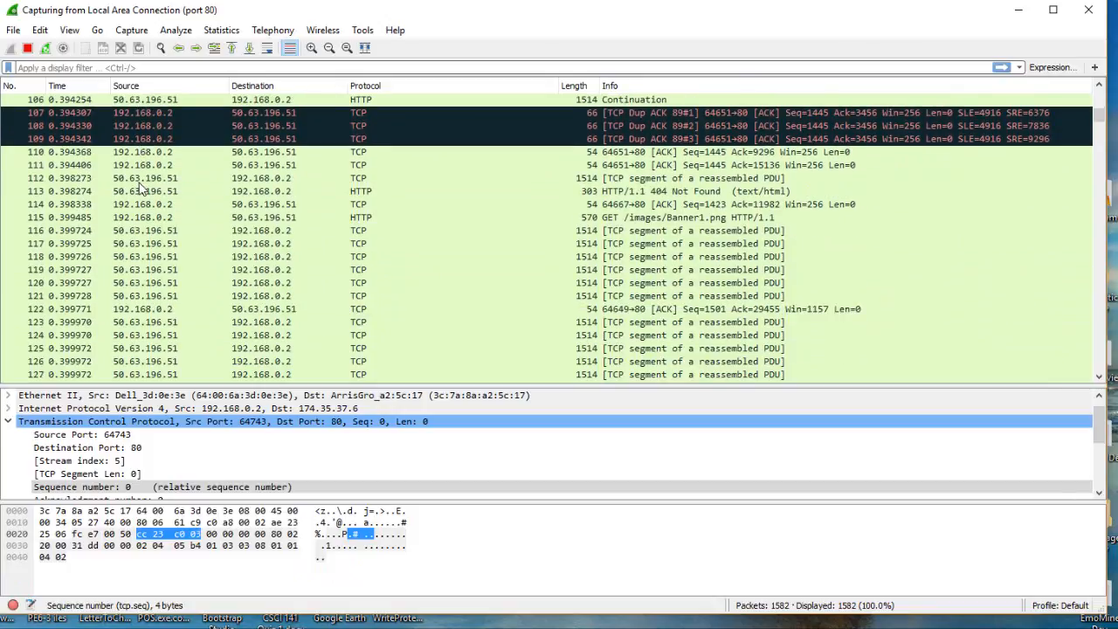
pyautogui.scroll(-16, 139, 188)
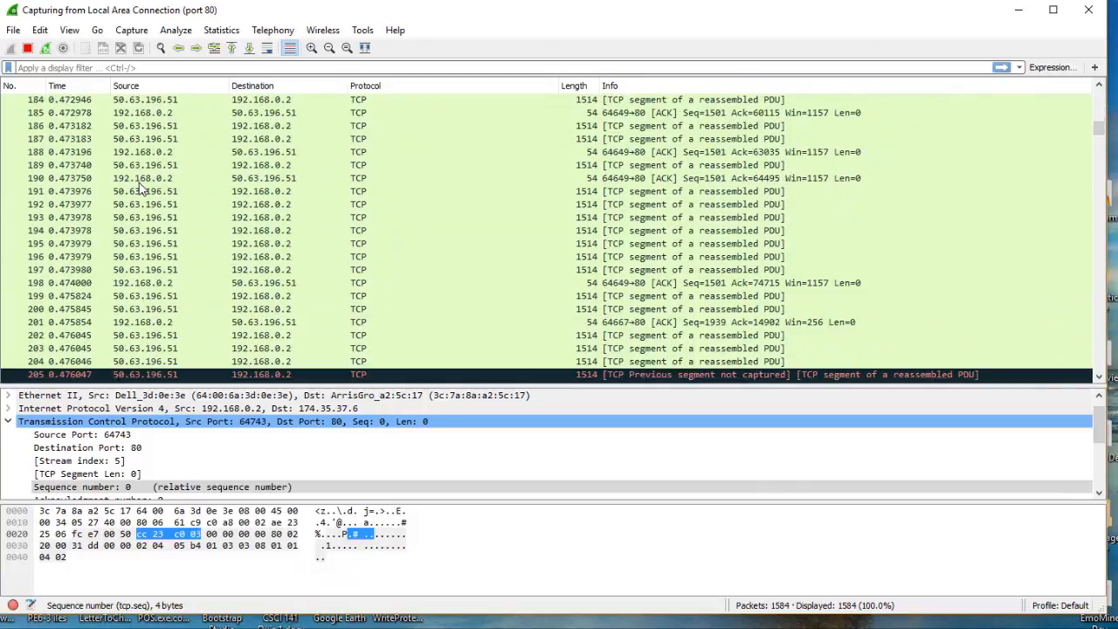
pyautogui.scroll(20, 140, 187)
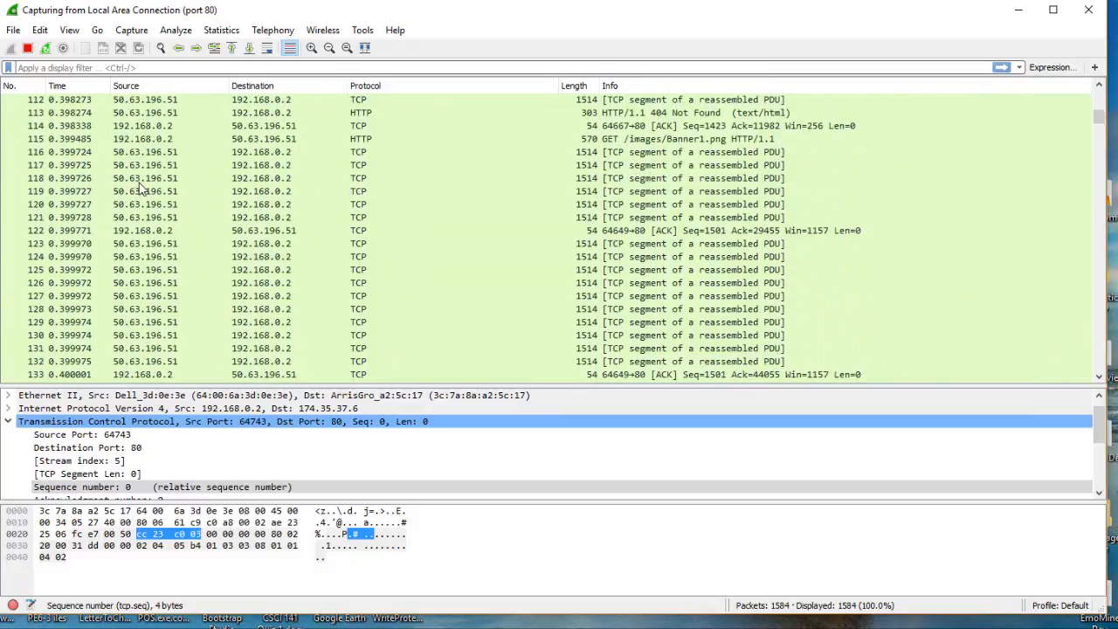
pyautogui.scroll(-2, 140, 188)
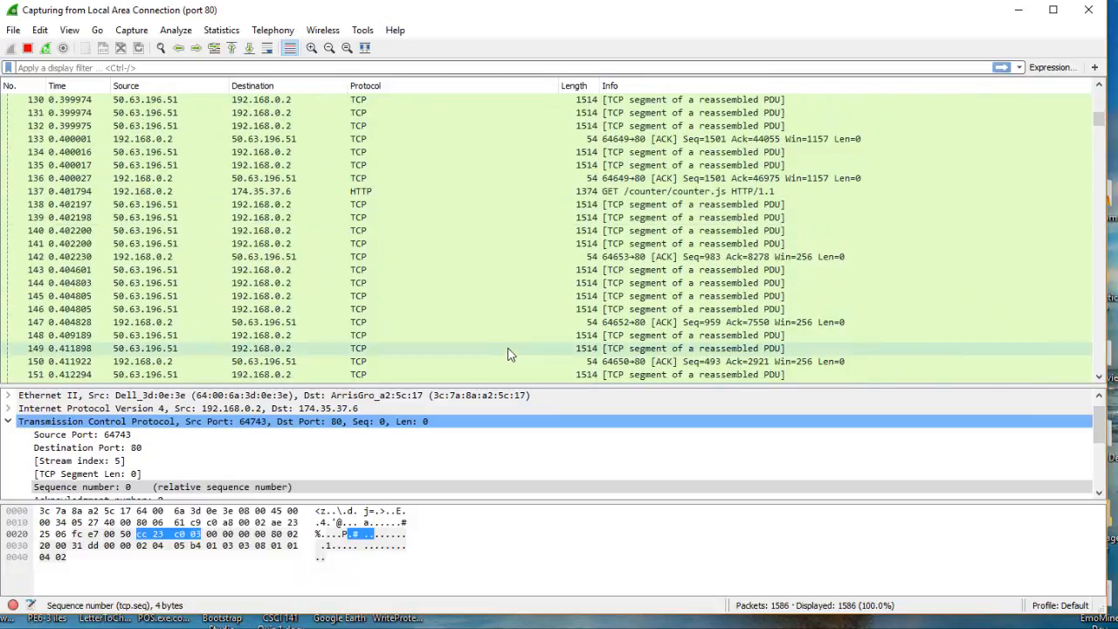
# Inspect packet 143, enlarge the byte view, and read through its TCP segment data for image information
pyautogui.click(662, 272)
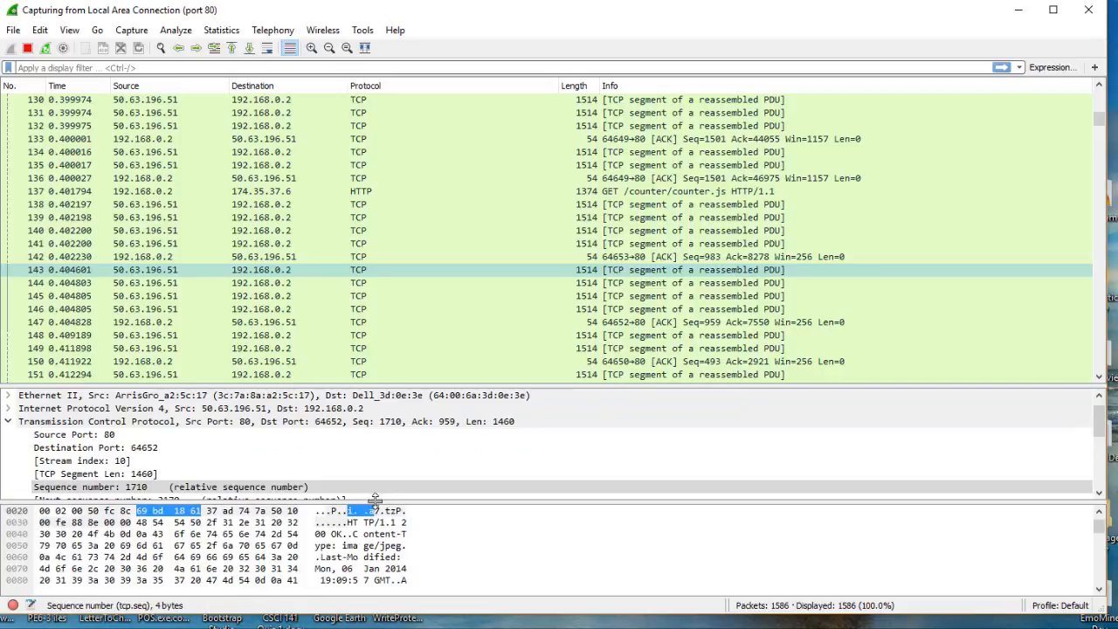
pyautogui.moveTo(375, 500); pyautogui.dragTo(375, 432)
pyautogui.click(334, 494)
pyautogui.scroll(-3, 332, 500)
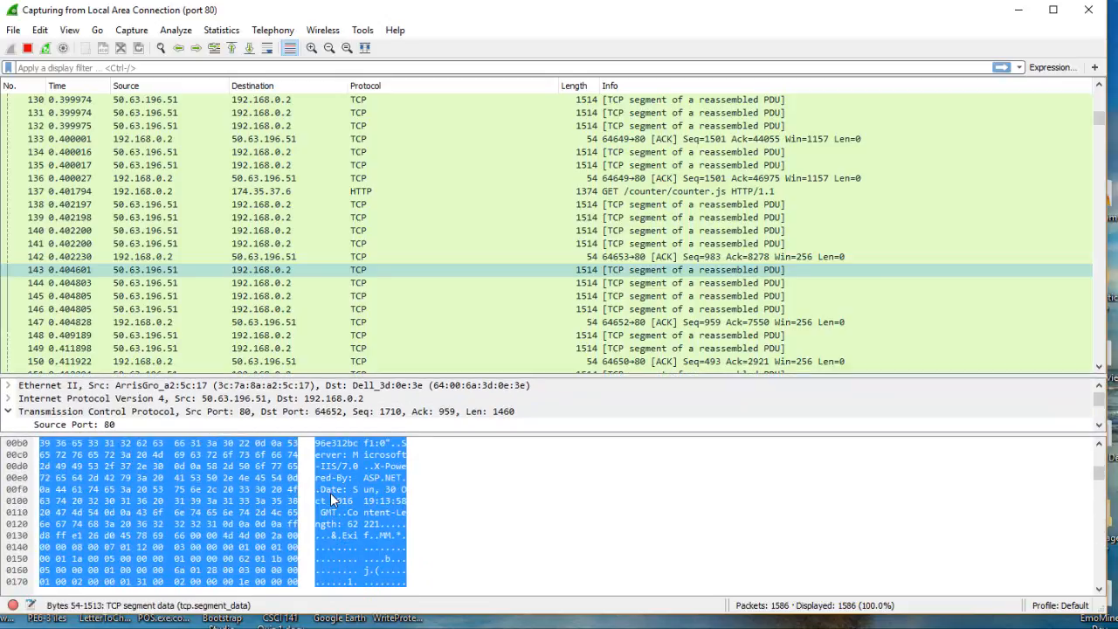
pyautogui.scroll(-4, 331, 499)
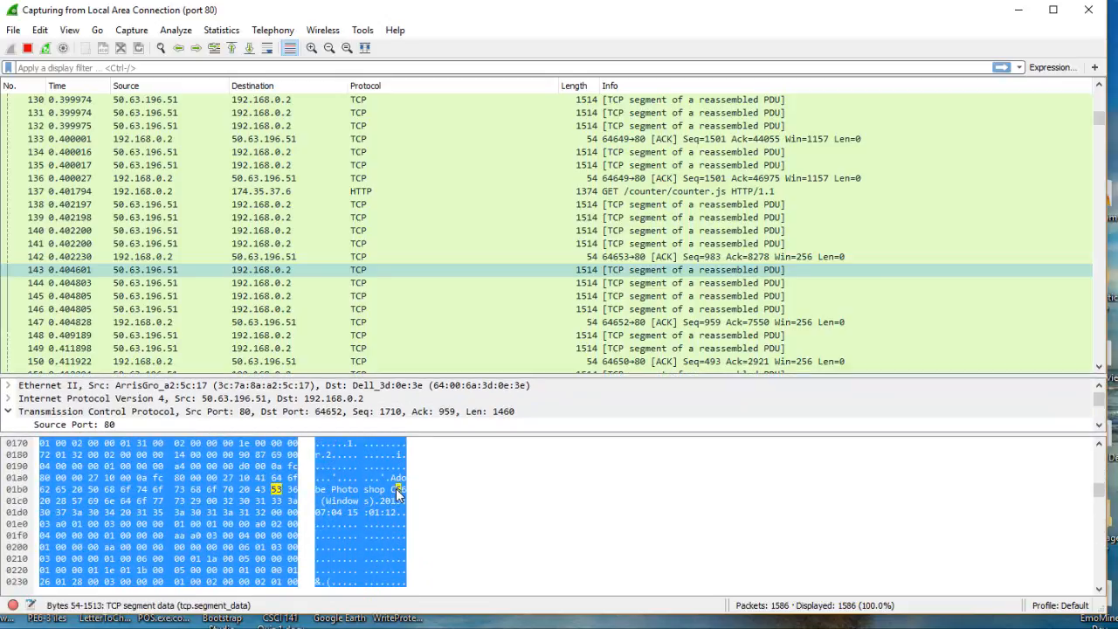
pyautogui.scroll(2, 388, 494)
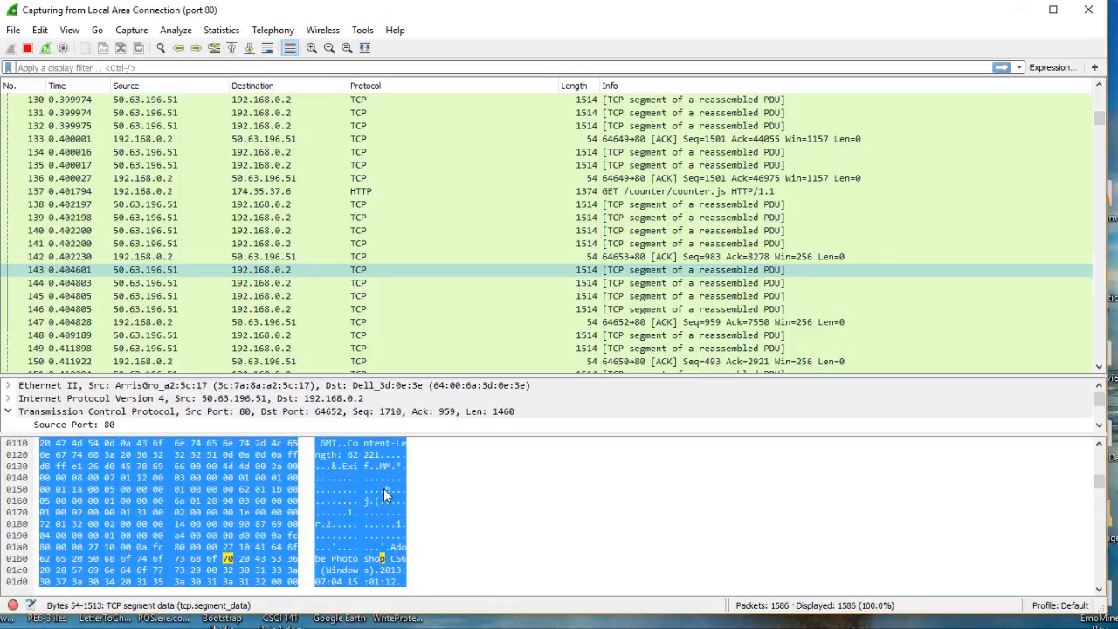
# Examine the HTTP header and image data in packet 148's segment bytes, and stop the capture
pyautogui.click(634, 335)
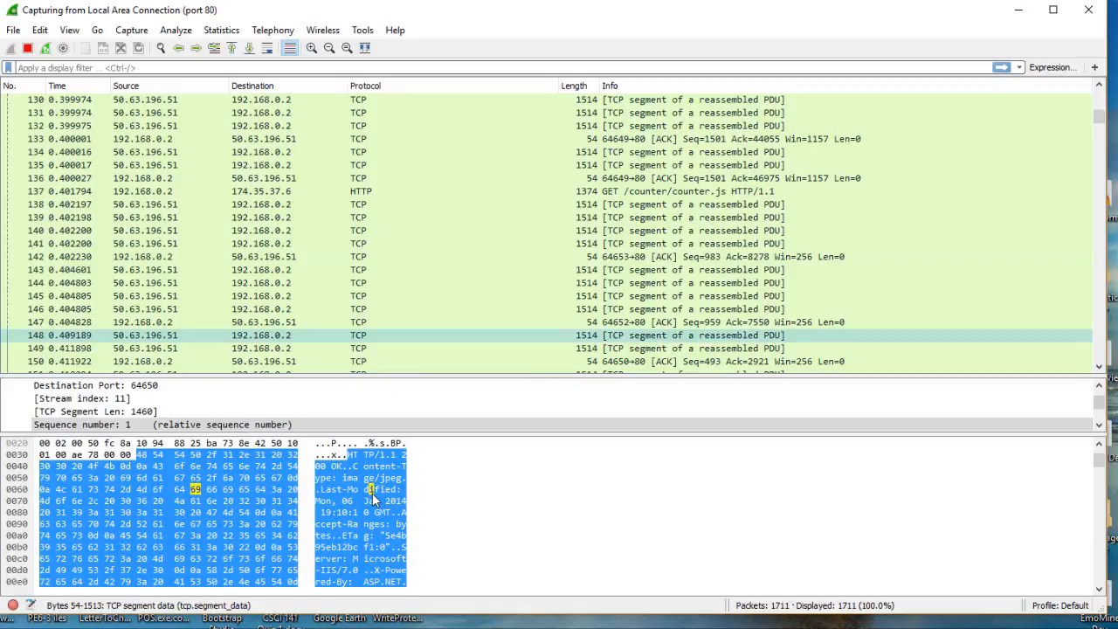
pyautogui.scroll(-3, 378, 500)
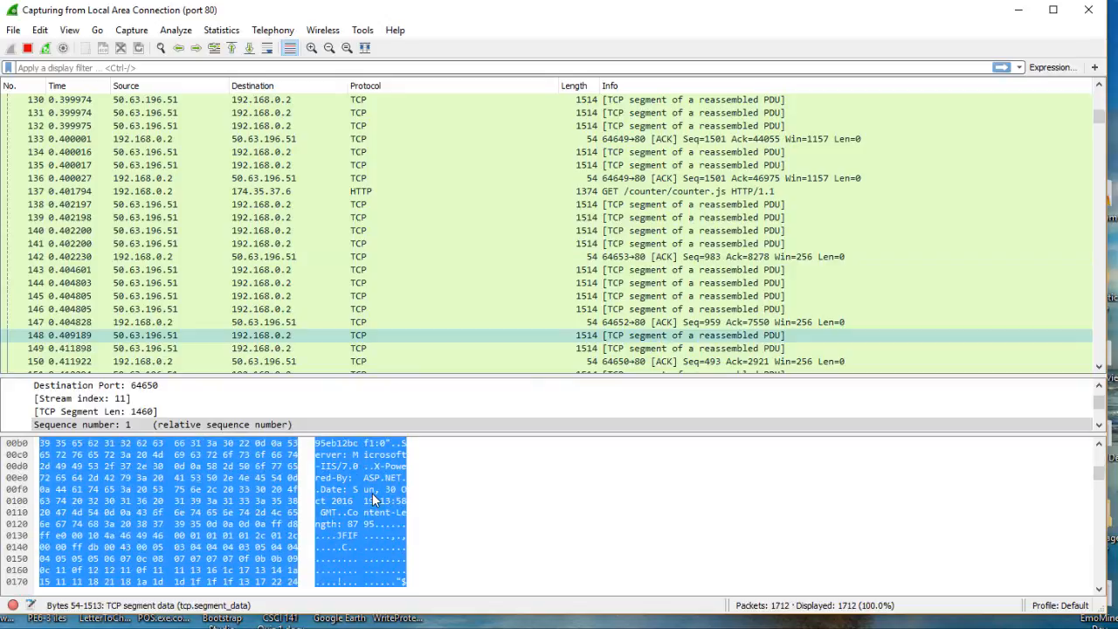
pyautogui.click(339, 543)
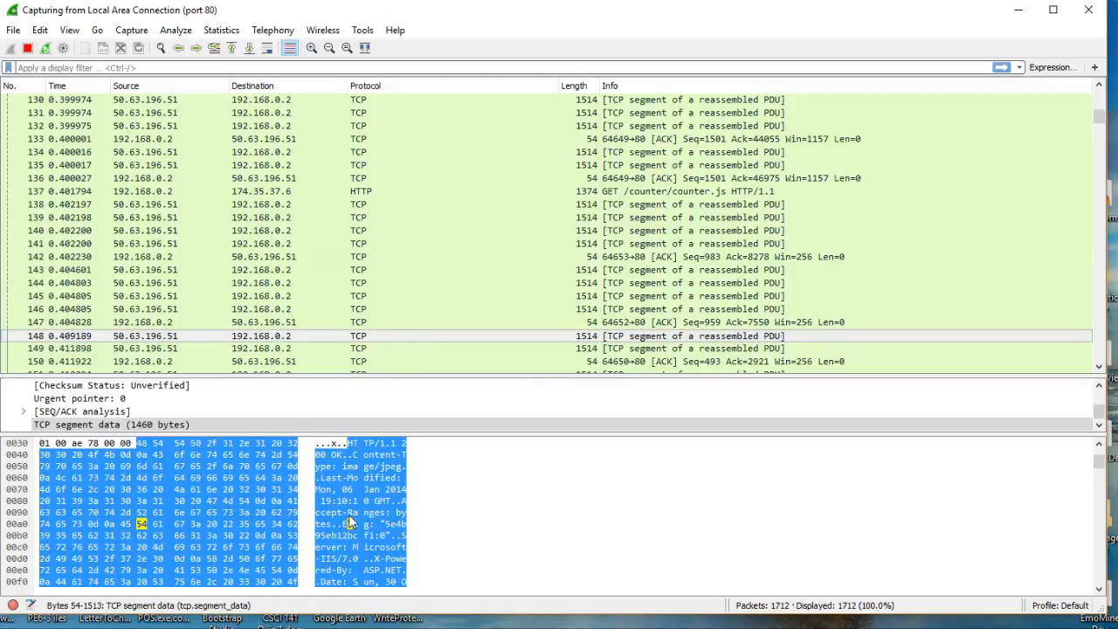
pyautogui.click(283, 325)
pyautogui.click(287, 336)
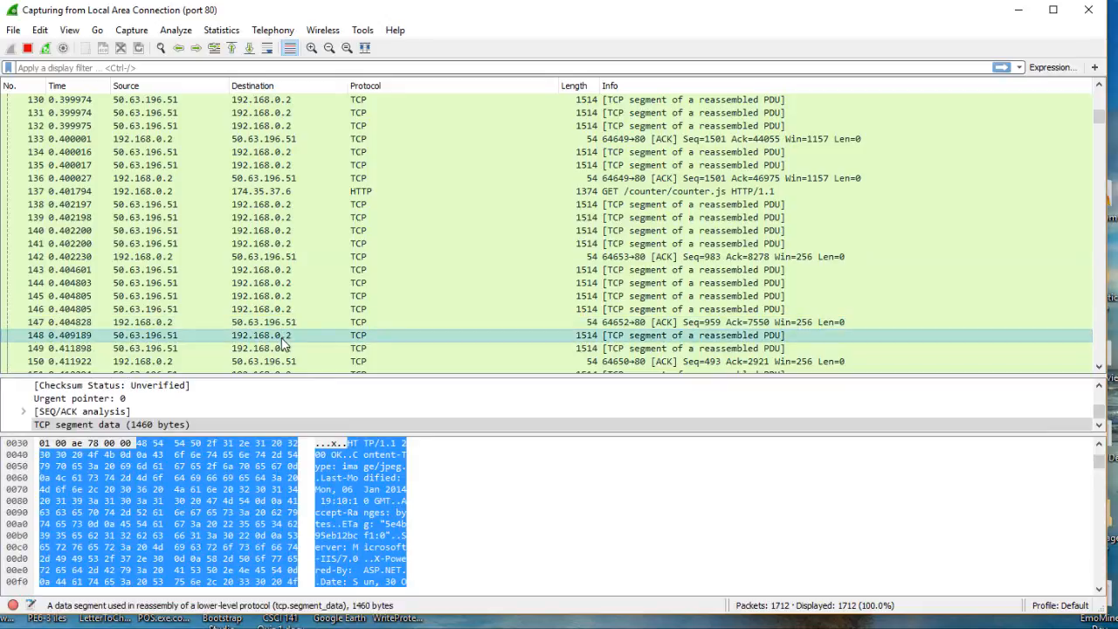
pyautogui.scroll(-3, 382, 523)
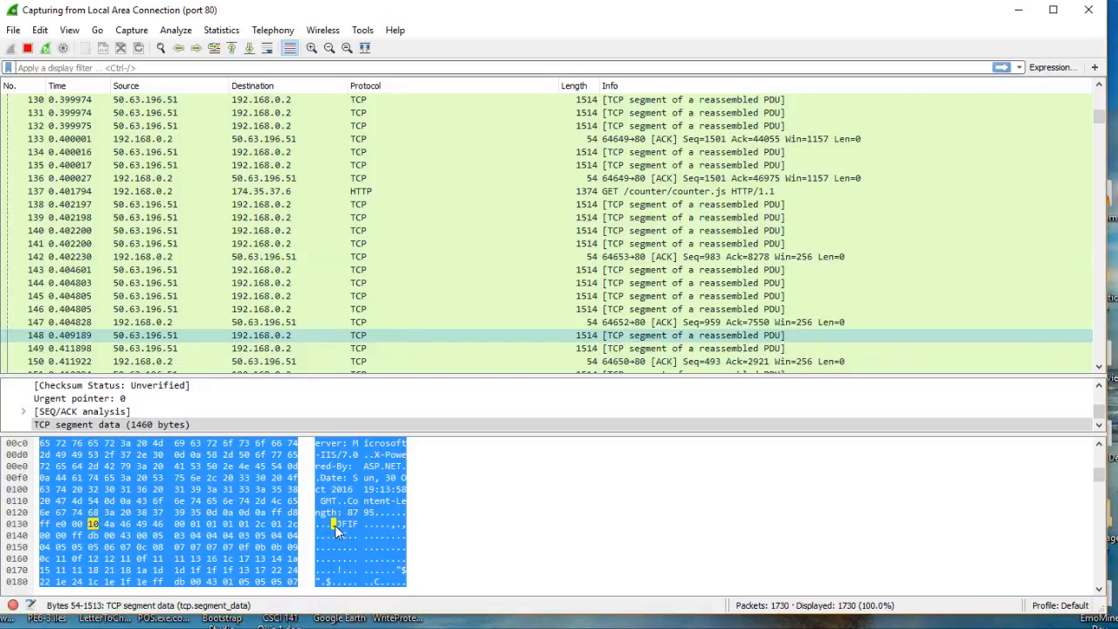
pyautogui.click(27, 48)
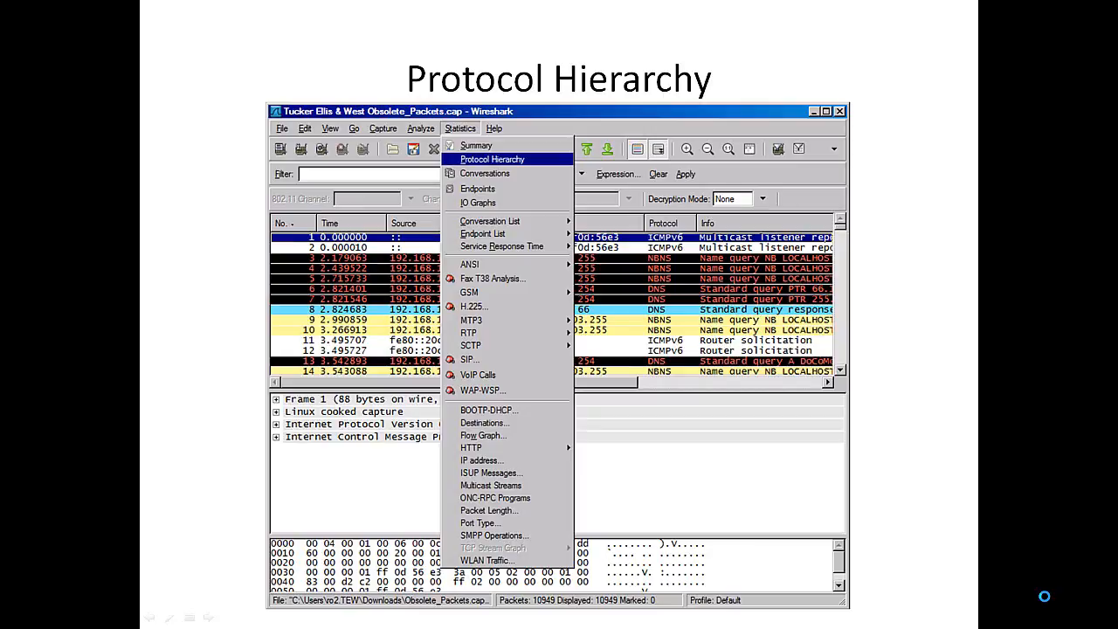
pyautogui.click(1044, 596)
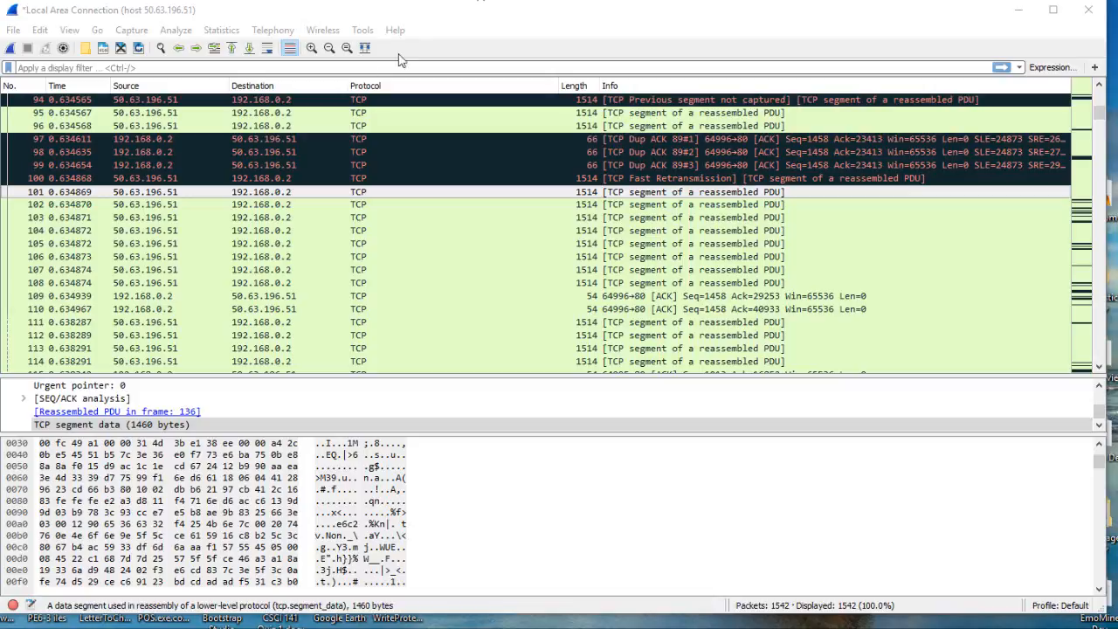
# Inspect packets 101 to 111 of the host 50.63.196.51 capture one after another, checking the segment bytes of each
pyautogui.click(185, 194)
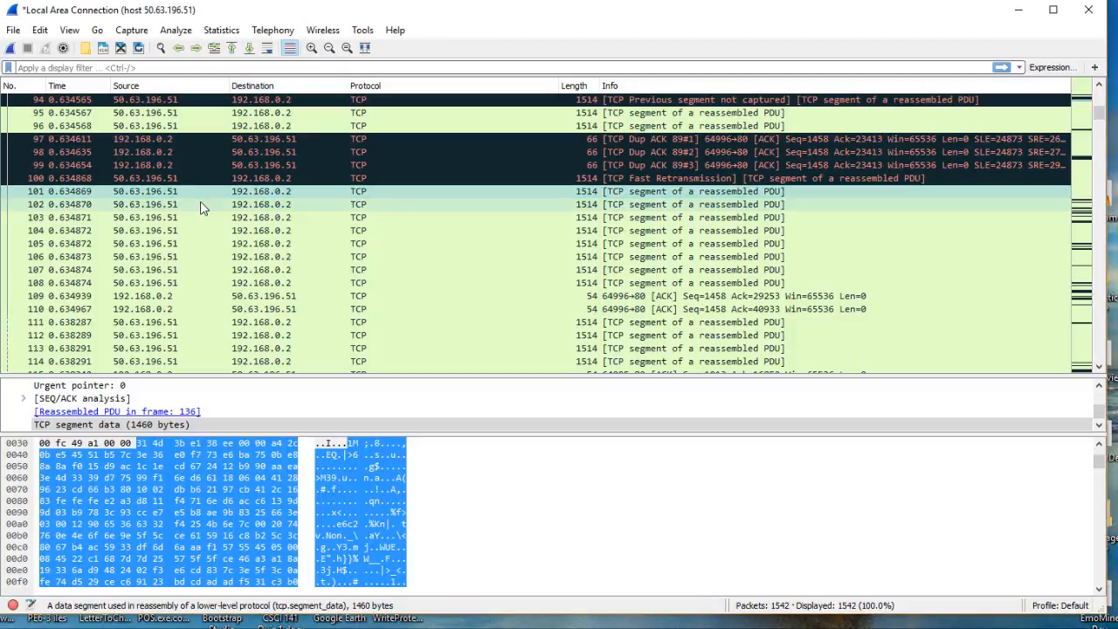
pyautogui.click(200, 202)
pyautogui.click(201, 217)
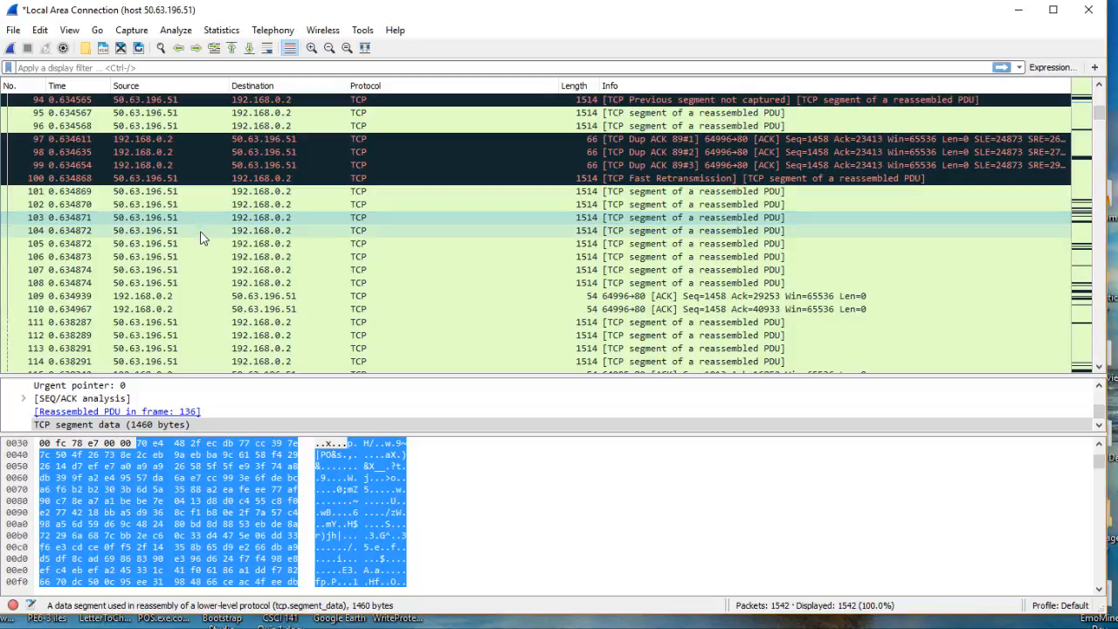
pyautogui.click(200, 232)
pyautogui.click(200, 244)
pyautogui.click(200, 258)
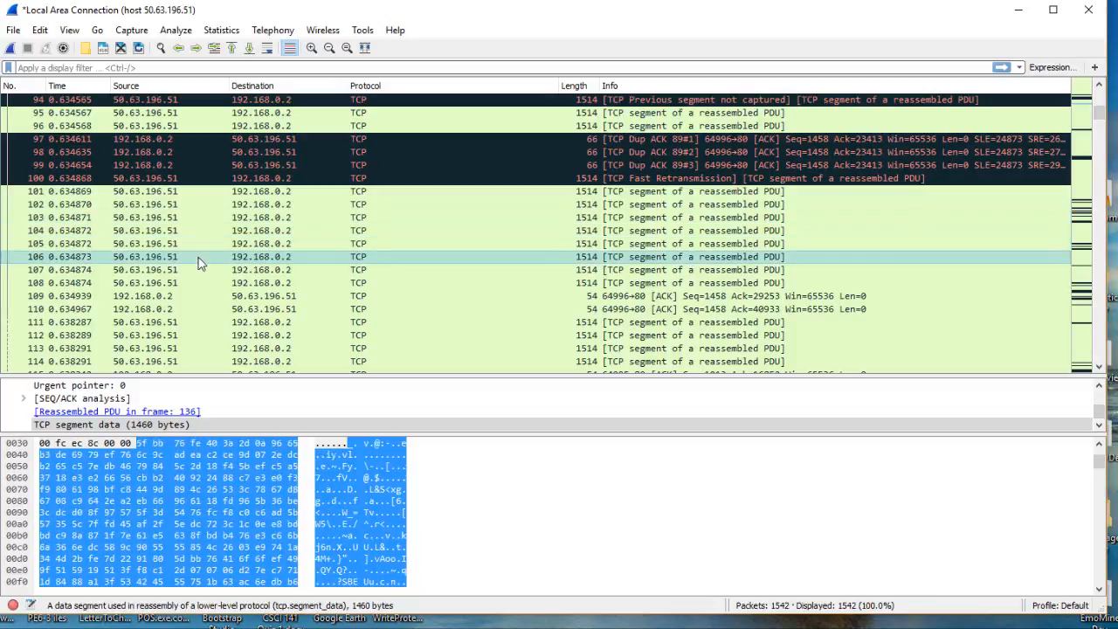
pyautogui.click(198, 271)
pyautogui.click(197, 283)
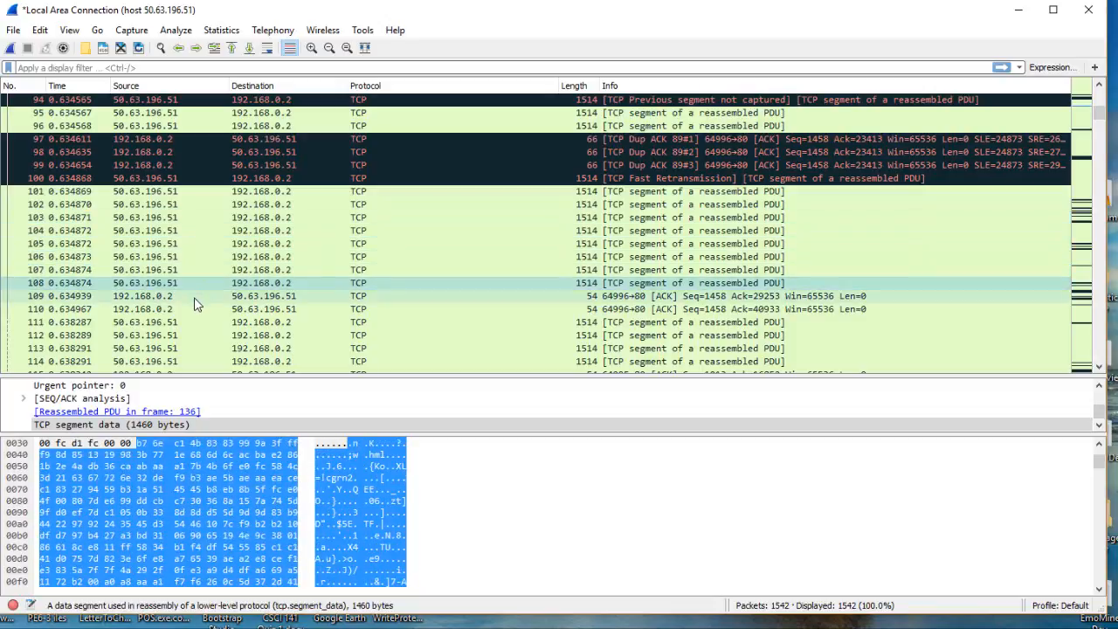
pyautogui.click(196, 297)
pyautogui.click(195, 311)
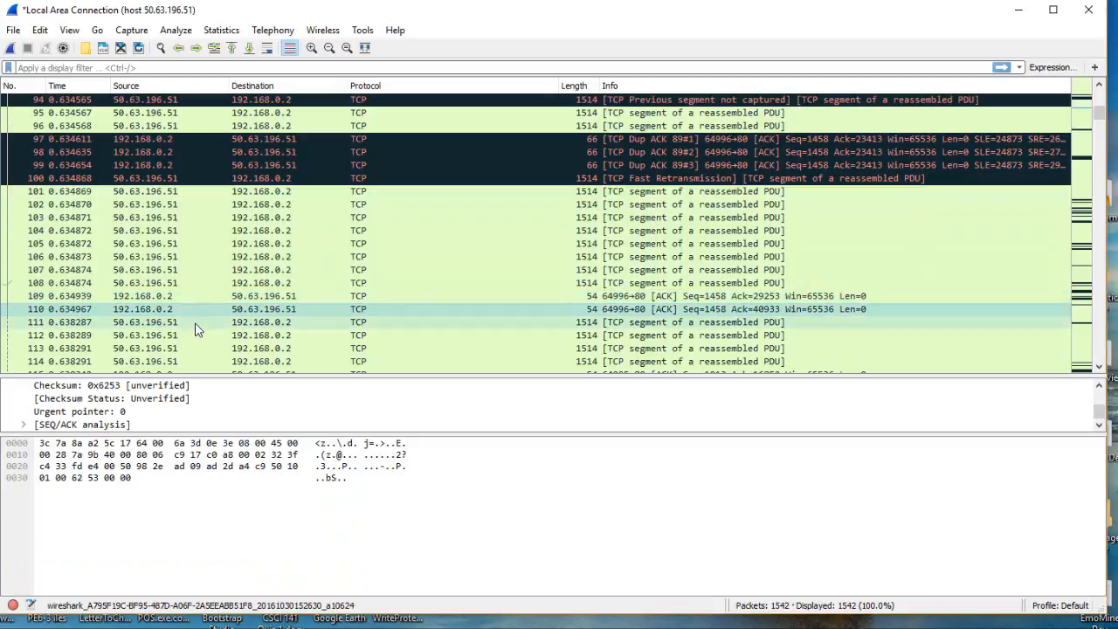
pyautogui.click(198, 323)
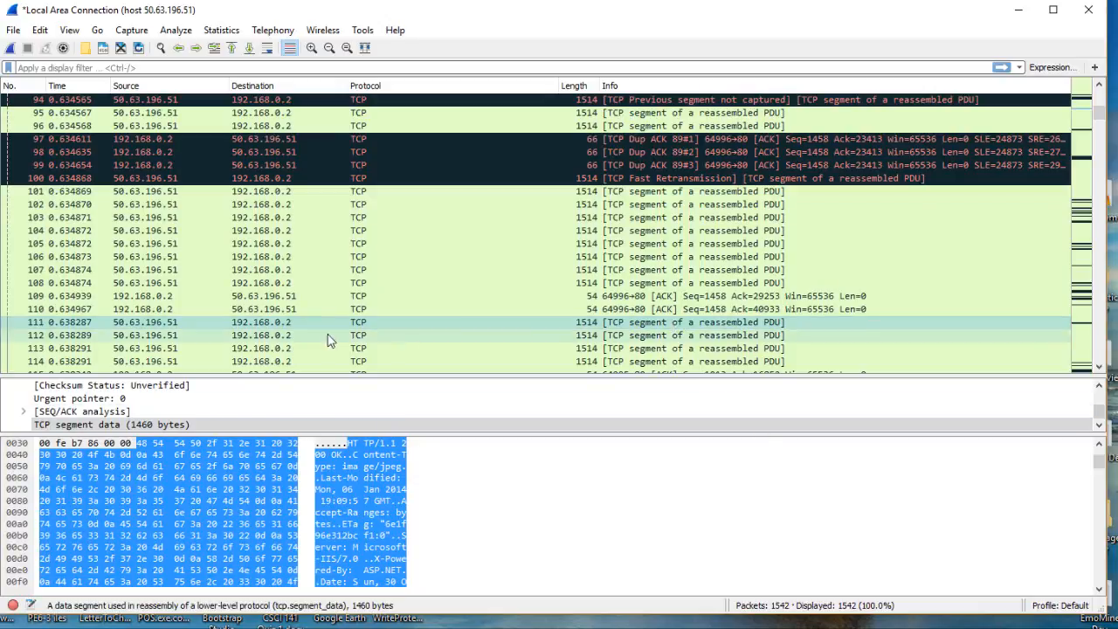
# Follow the TCP stream of packet 111, read through the reassembled page HTML, and close the stream window
pyautogui.rightClick(260, 323)
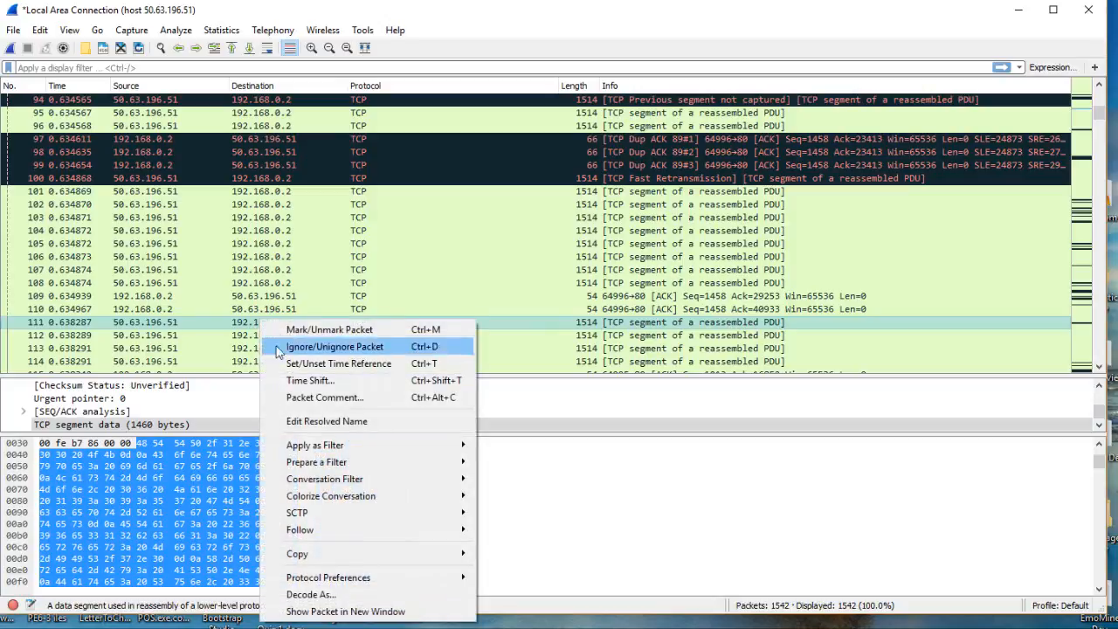
pyautogui.moveTo(412, 531)
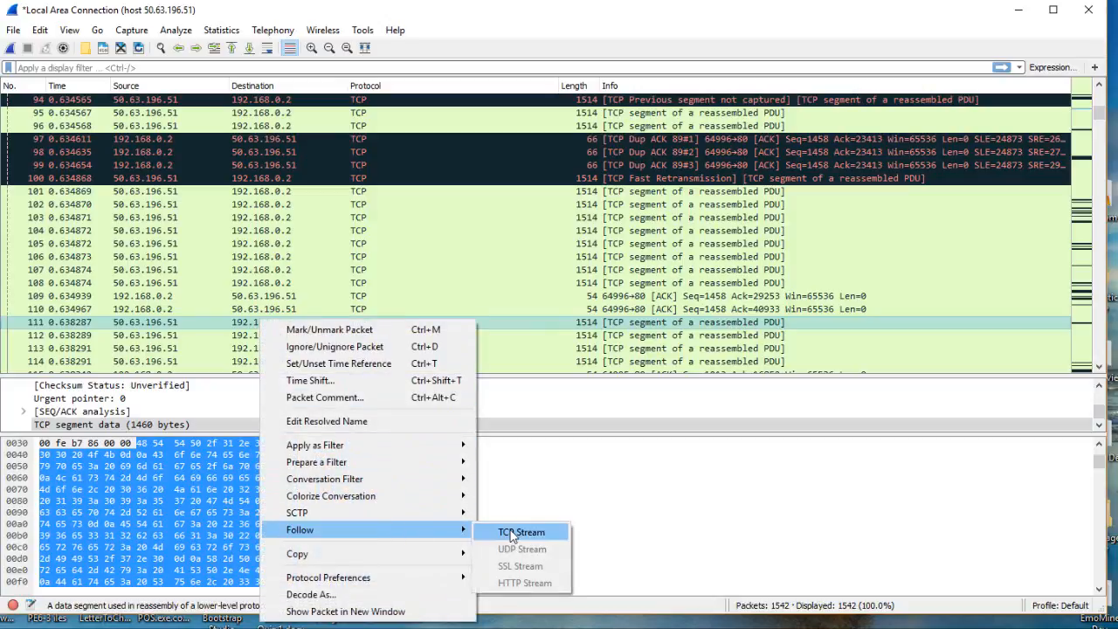
pyautogui.click(512, 534)
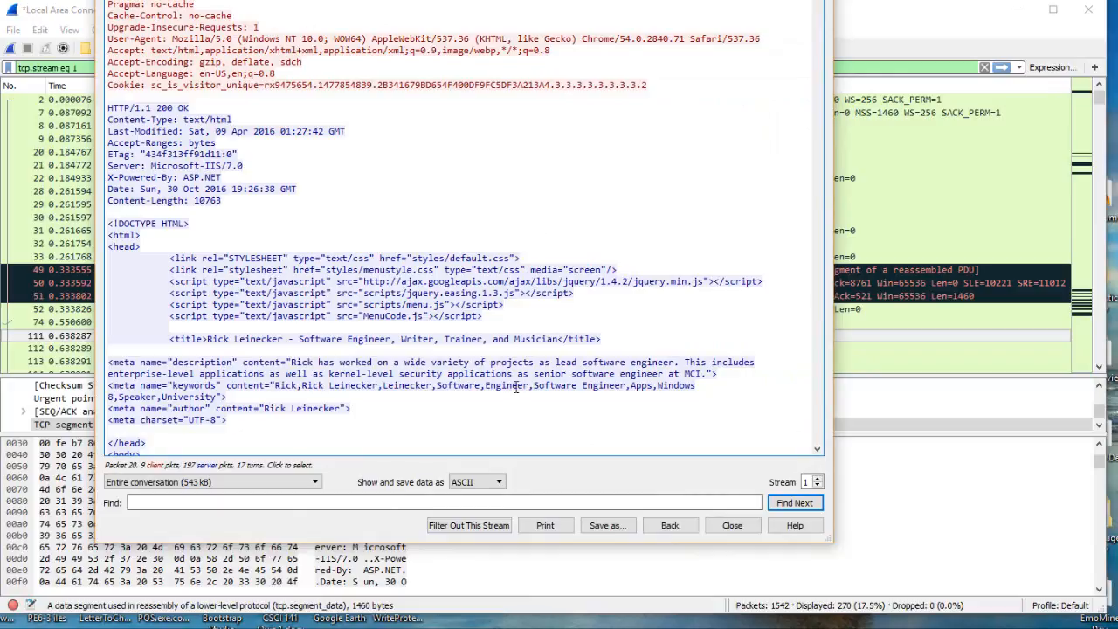
pyautogui.scroll(-5, 518, 385)
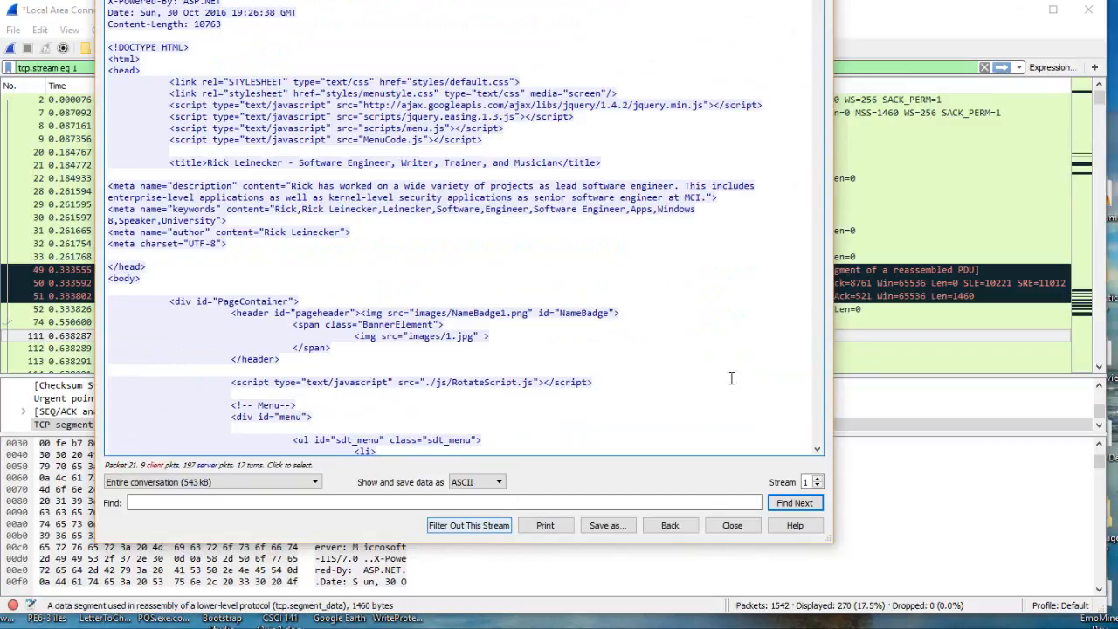
pyautogui.click(822, 296)
pyautogui.click(822, 296)
pyautogui.click(823, 301)
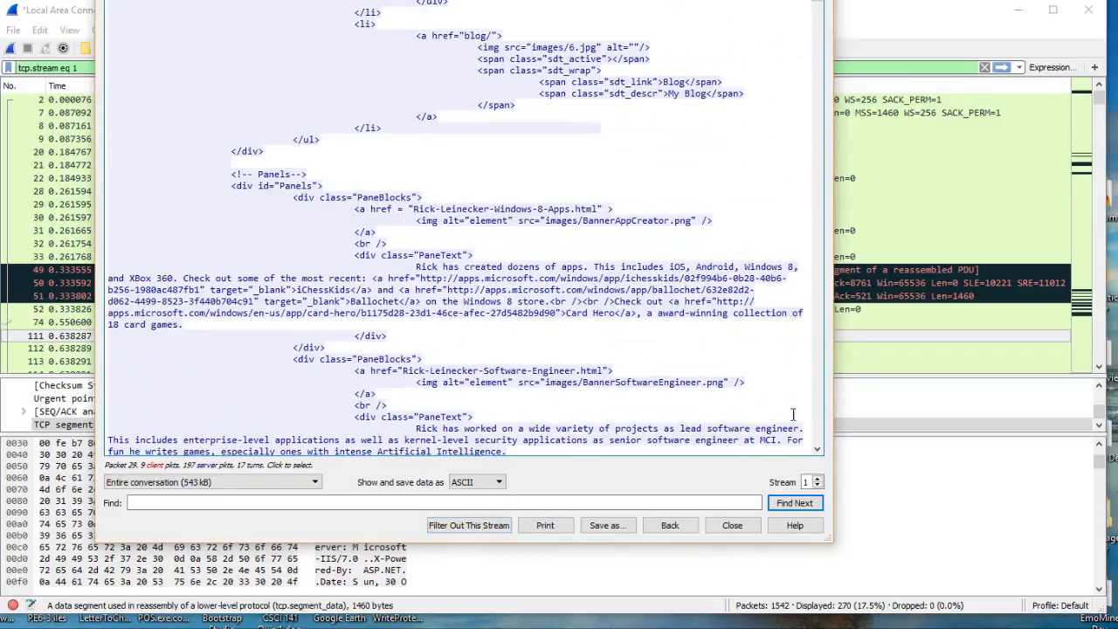
pyautogui.click(733, 525)
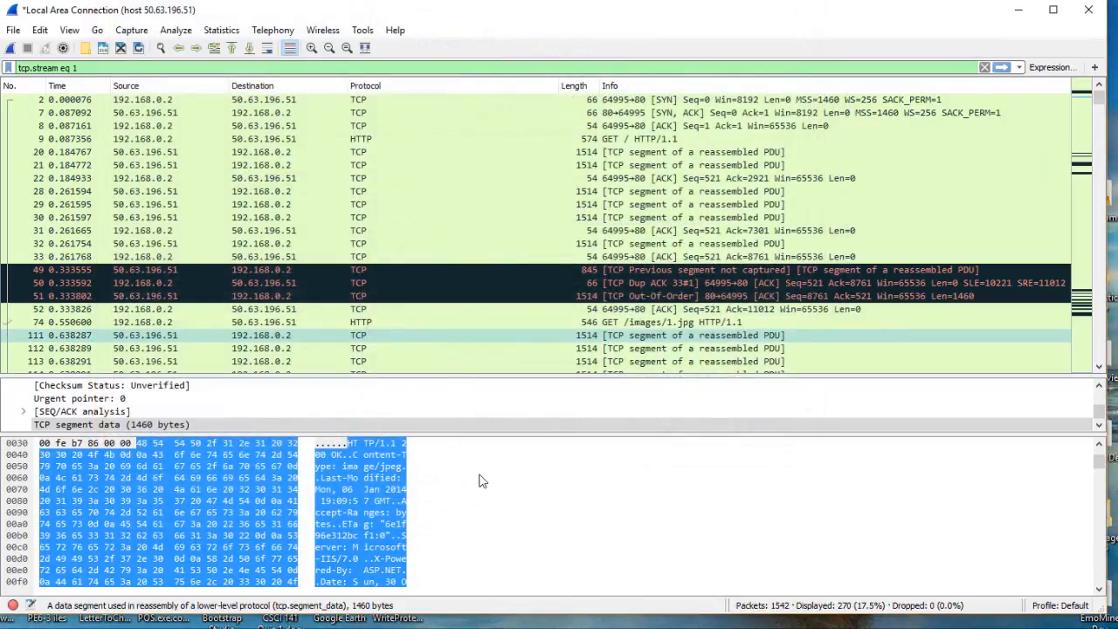
# Inspect packets of the filtered TCP stream from packet 52 onward, down to the BannerLatest.png request in packet 746
pyautogui.click(202, 309)
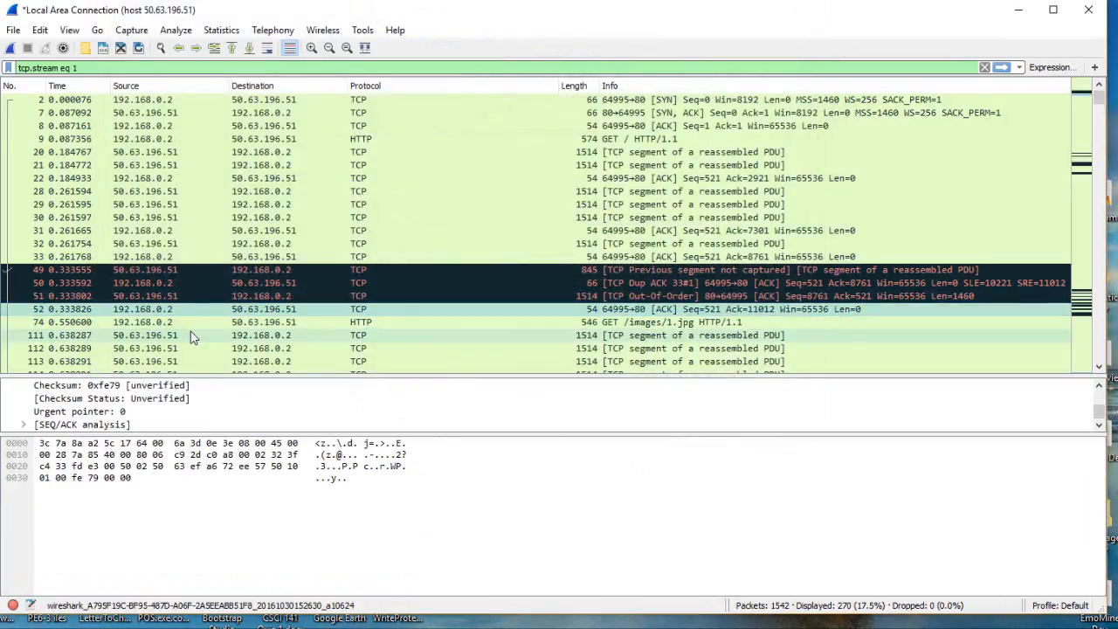
pyautogui.scroll(-4, 190, 336)
pyautogui.scroll(-4, 192, 338)
pyautogui.click(252, 321)
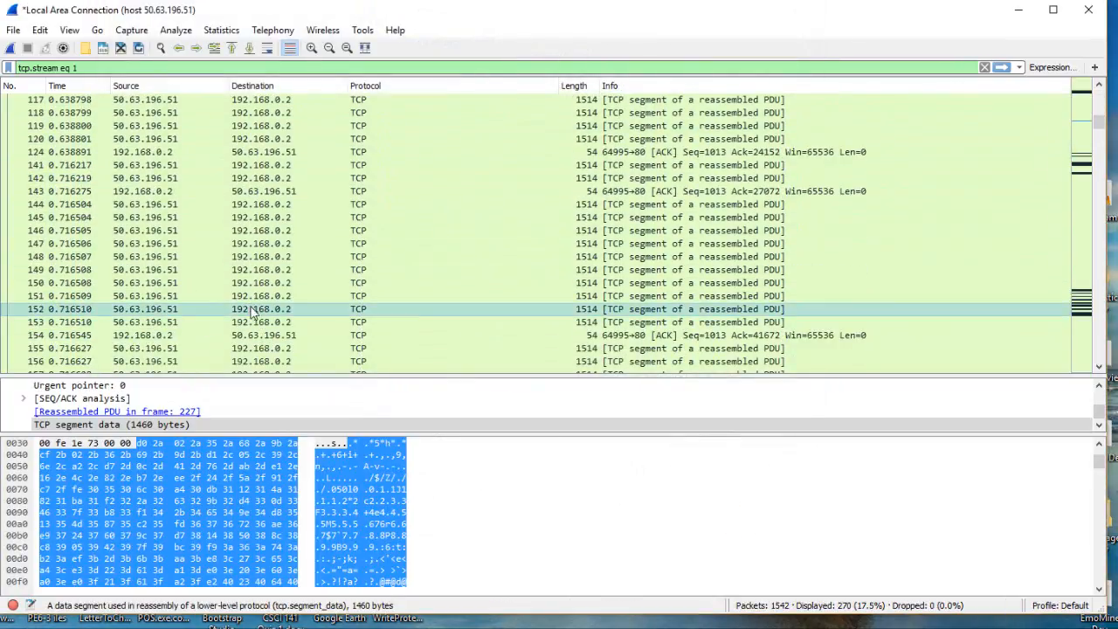
pyautogui.press('Down')
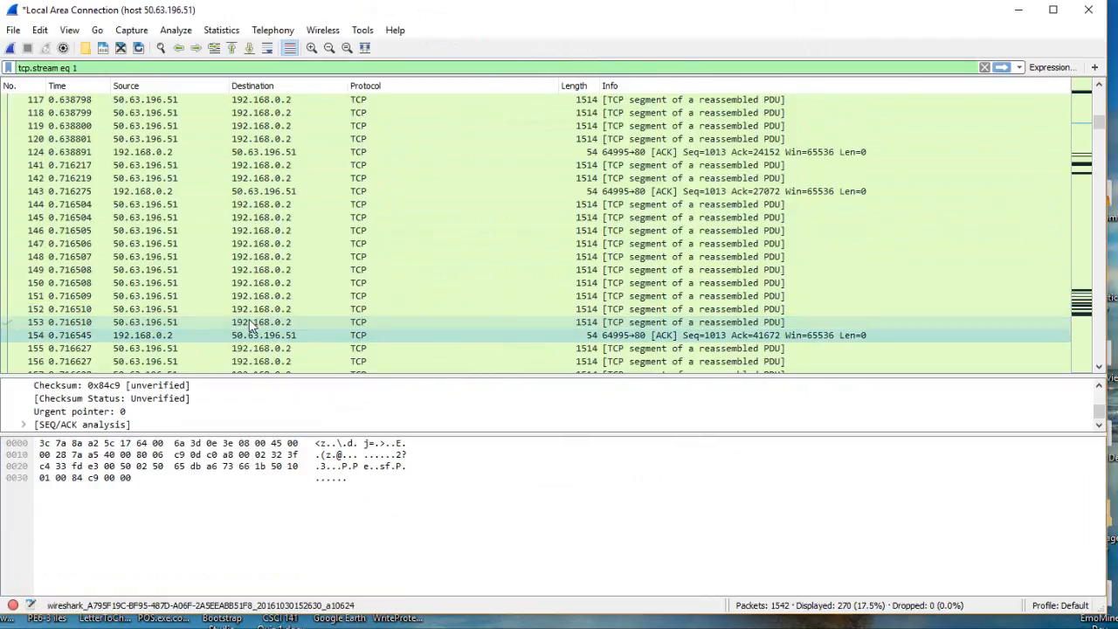
pyautogui.press('Down')
pyautogui.press('Down')
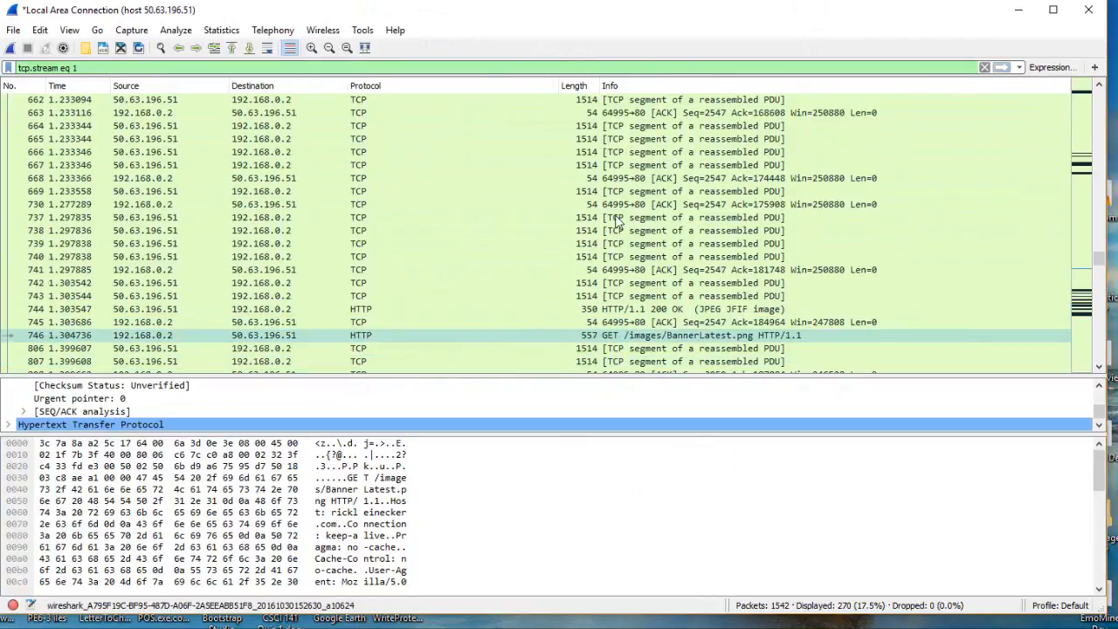
# Follow the TCP stream of packet 746, view the reassembled conversation, and close the stream window
pyautogui.rightClick(284, 339)
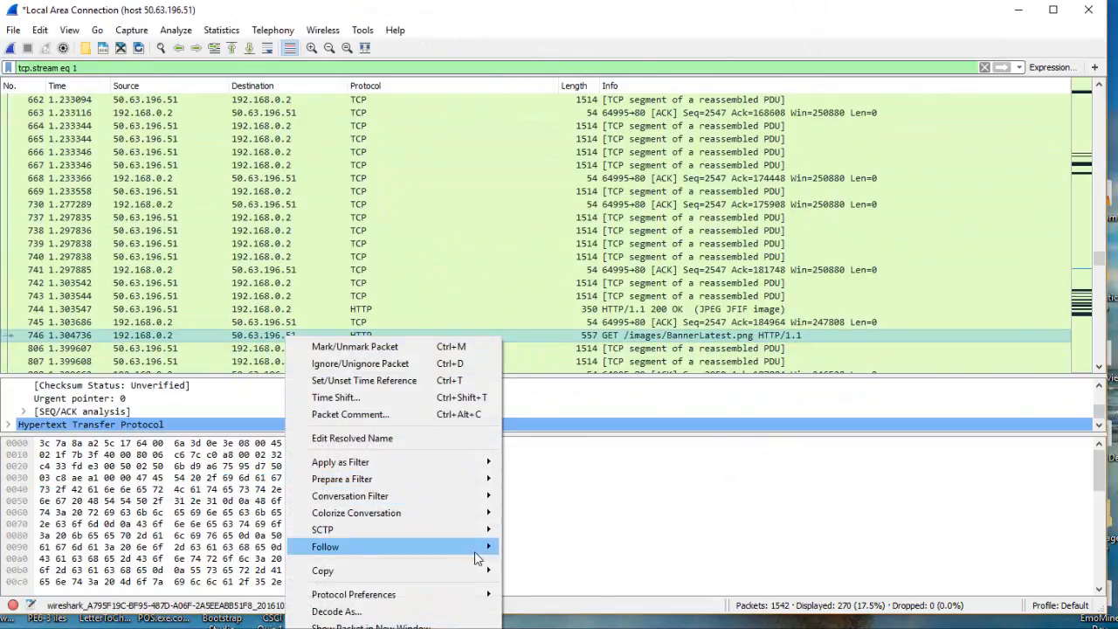
pyautogui.moveTo(474, 551)
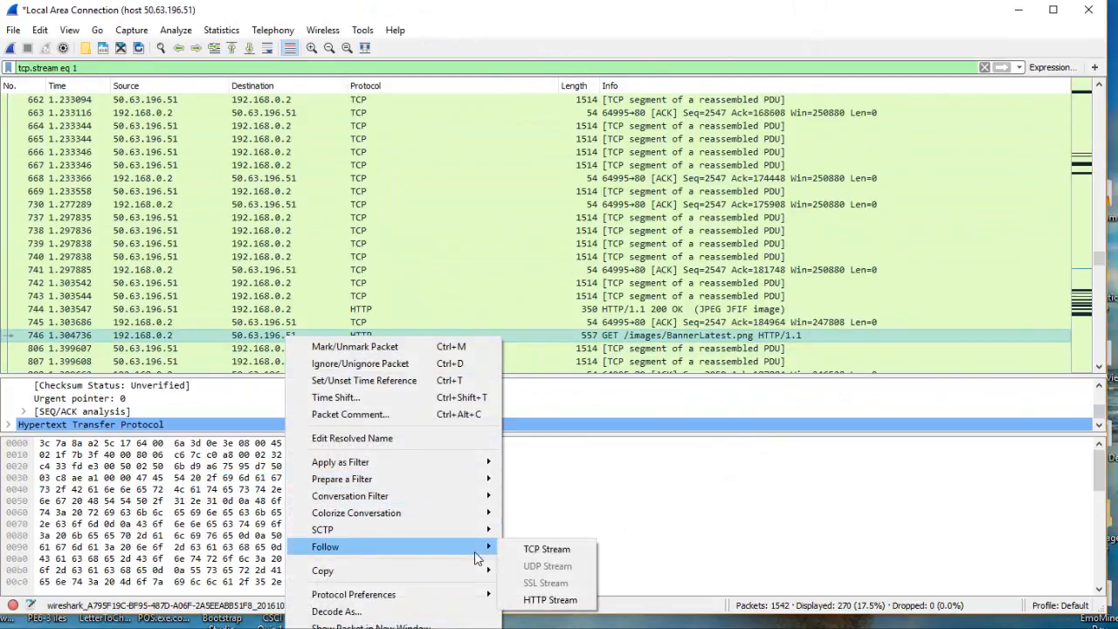
pyautogui.click(519, 550)
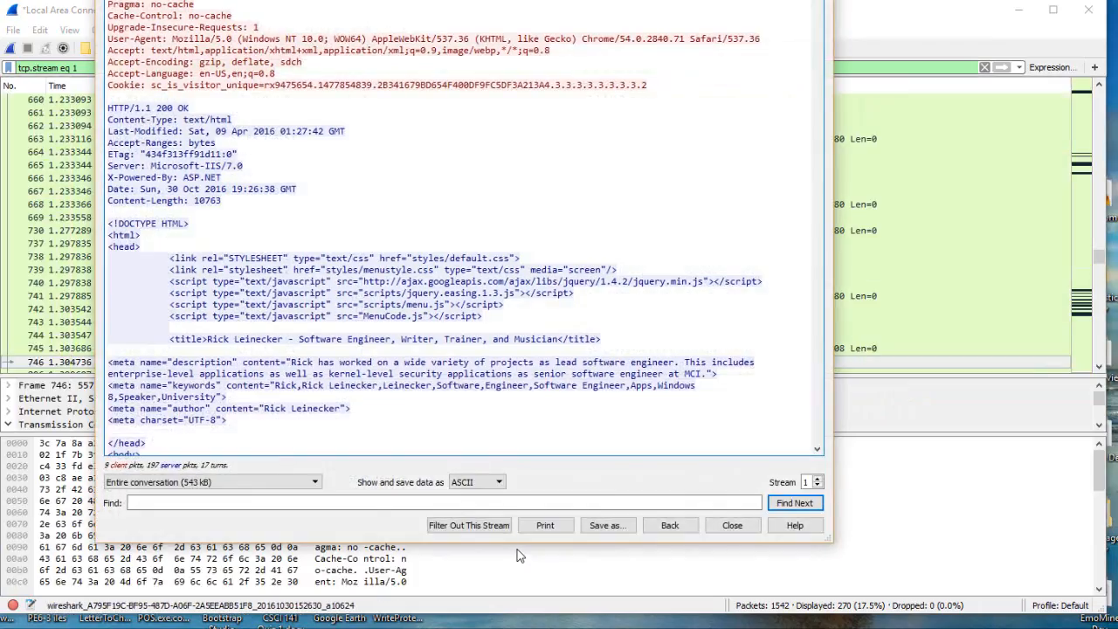
pyautogui.click(734, 525)
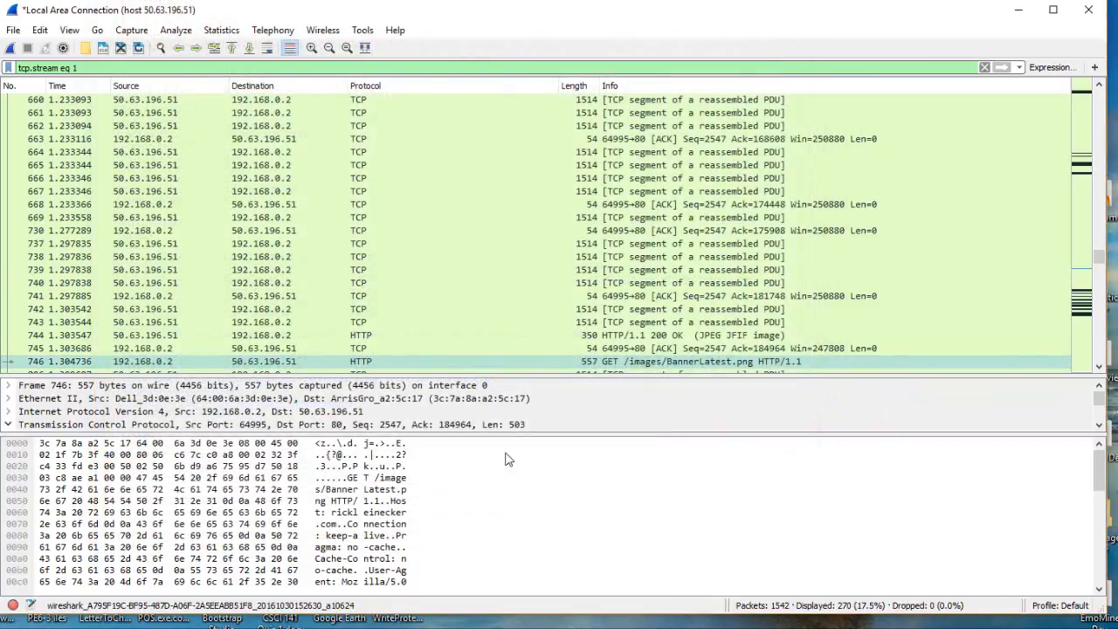
# Follow the HTTP stream of packet 746 and examine the response header and image data returned for /images/1.jpg
pyautogui.rightClick(409, 361)
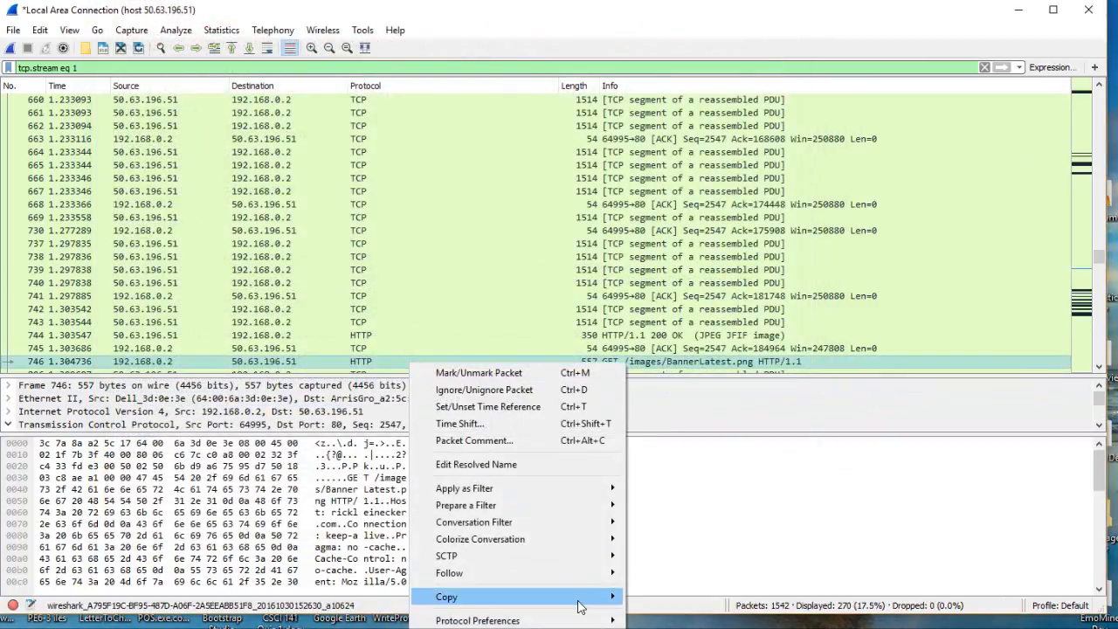
pyautogui.moveTo(599, 577)
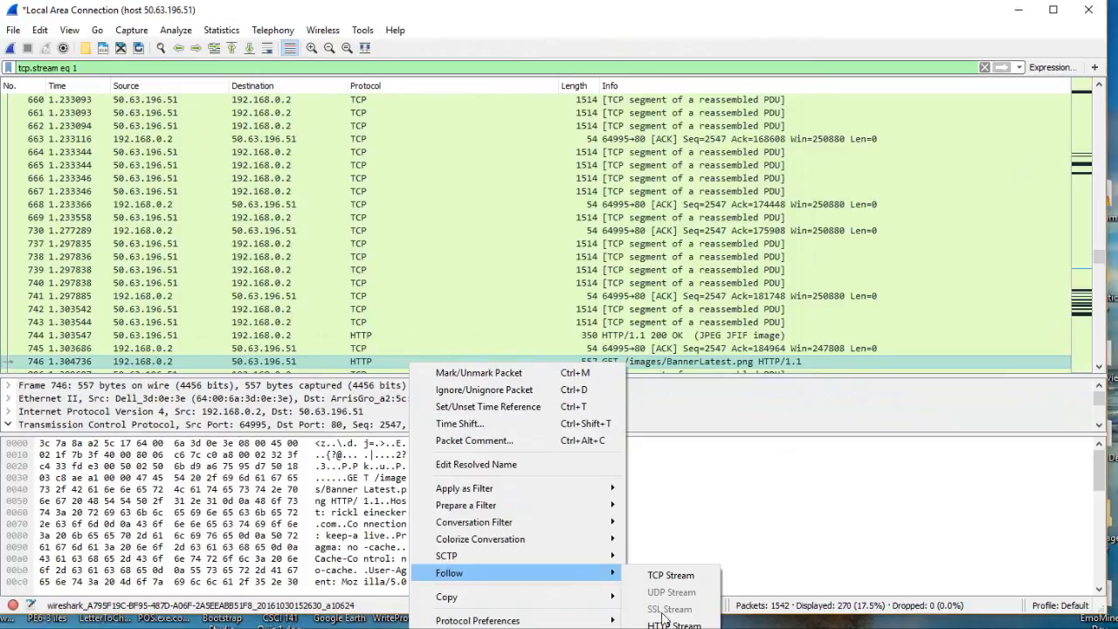
pyautogui.click(664, 622)
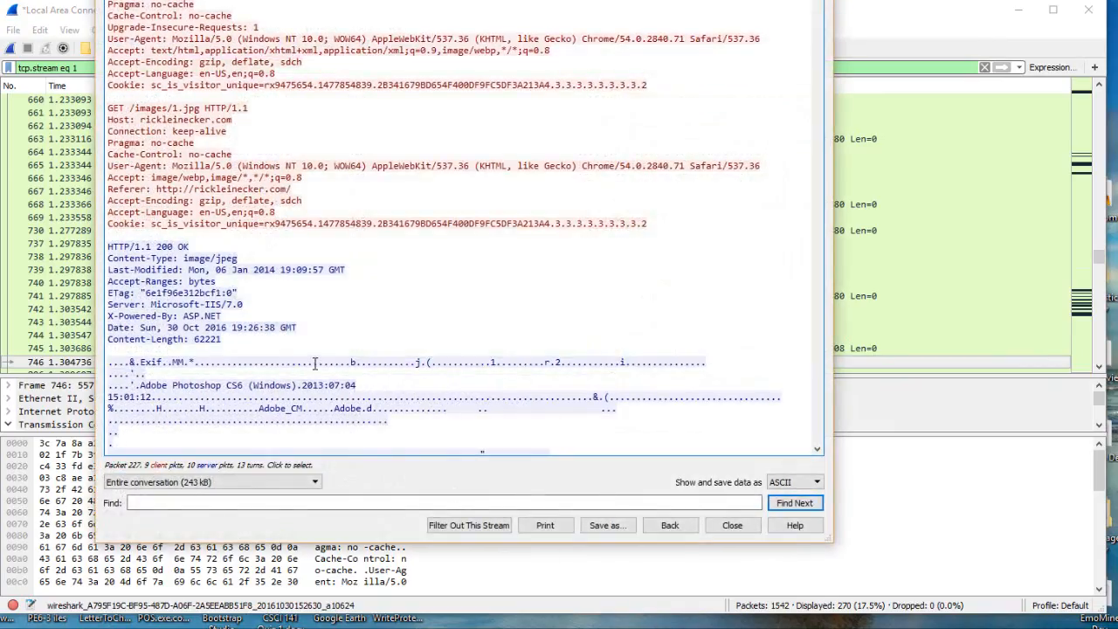
pyautogui.scroll(-12, 315, 364)
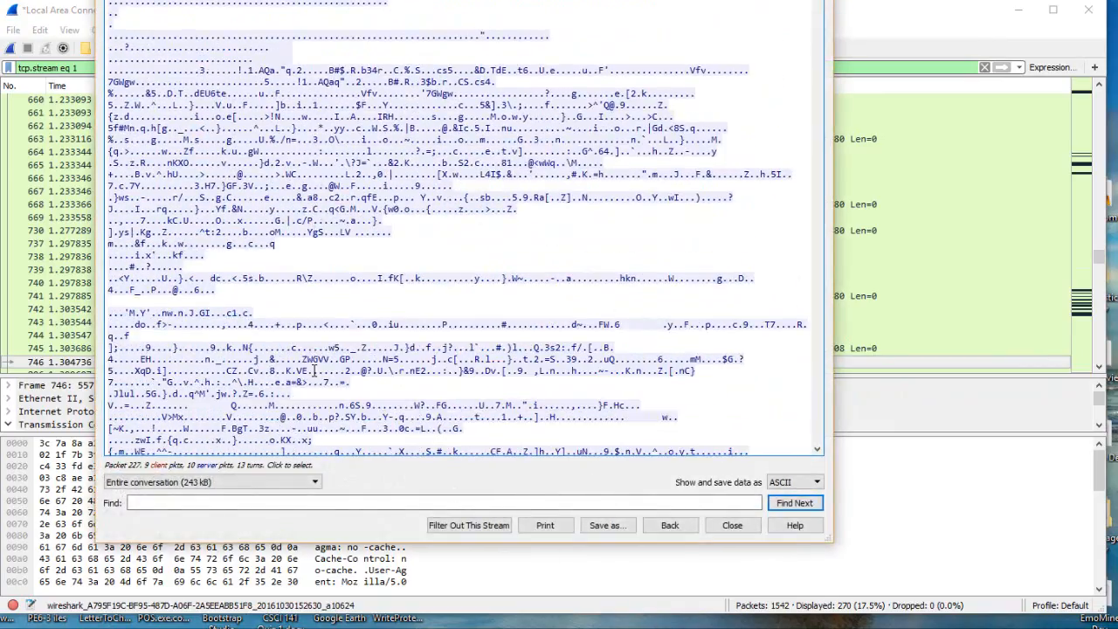
pyautogui.scroll(-8, 314, 370)
pyautogui.scroll(12, 306, 390)
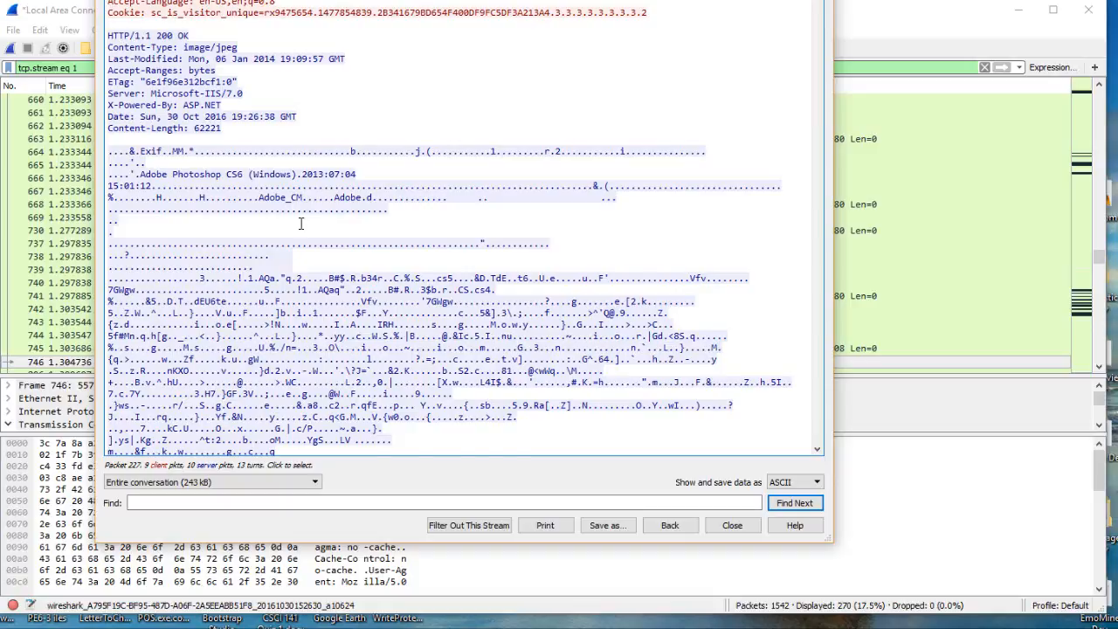
pyautogui.scroll(3, 300, 224)
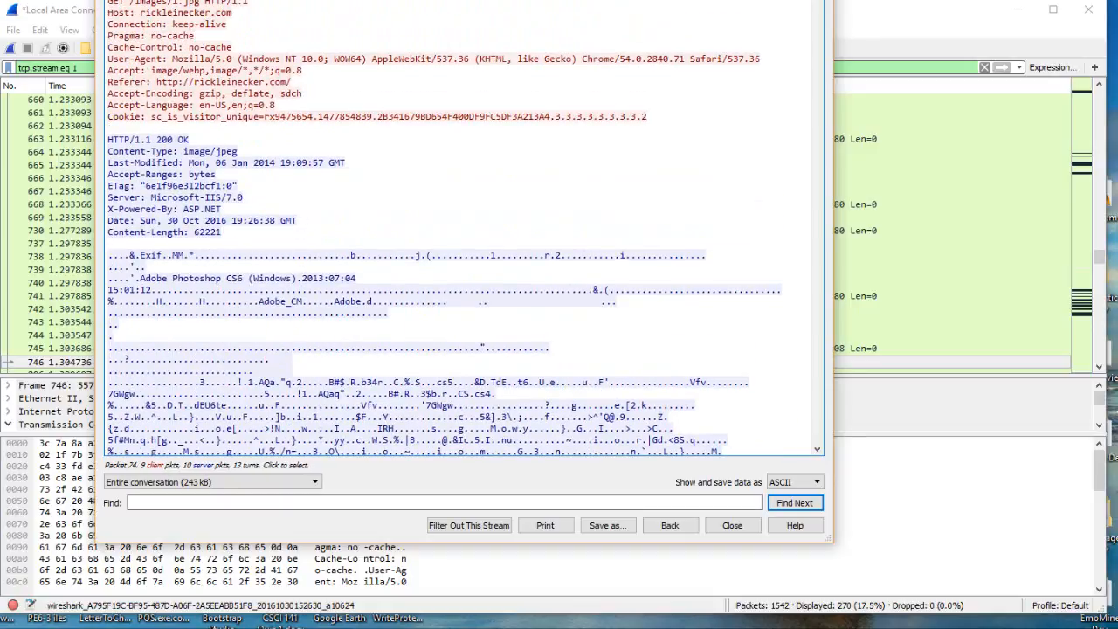